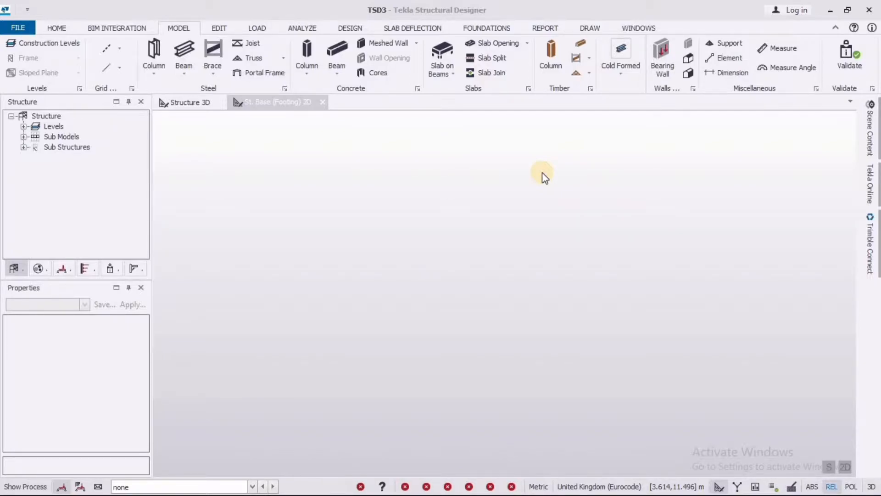
Step: Switch to AutoCAD and examine the structural floor plan in TUTORIAL.dxf, including its grid lines, beams and columns
{"action": "left_click", "coordinate": [831, 10]}
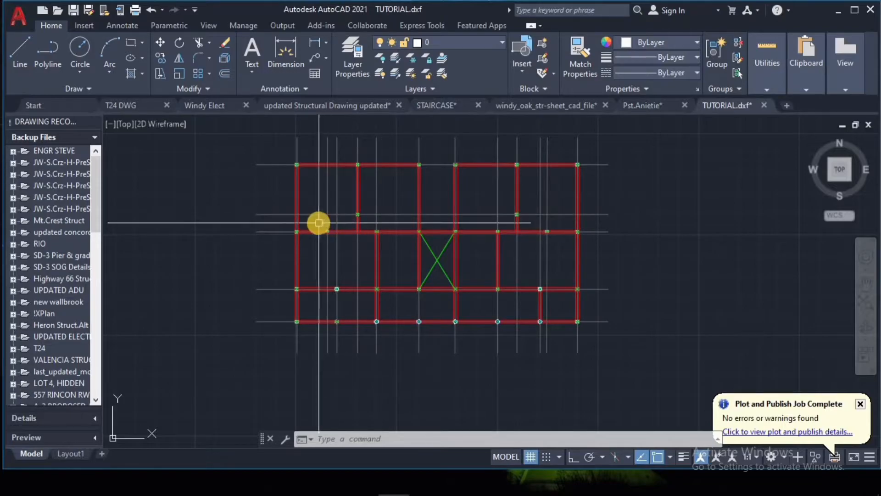
{"action": "scroll", "coordinate": [317, 224], "scroll_direction": "up", "scroll_amount": 4}
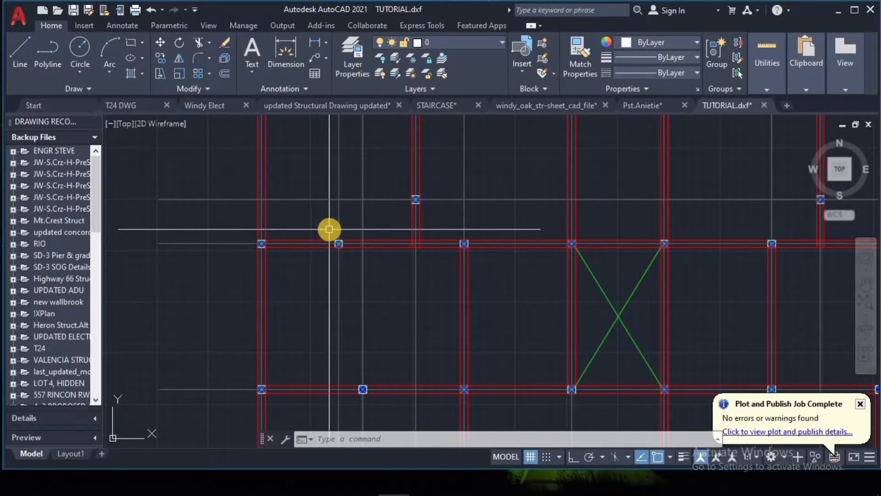
{"action": "scroll", "coordinate": [340, 227], "scroll_direction": "down", "scroll_amount": 6}
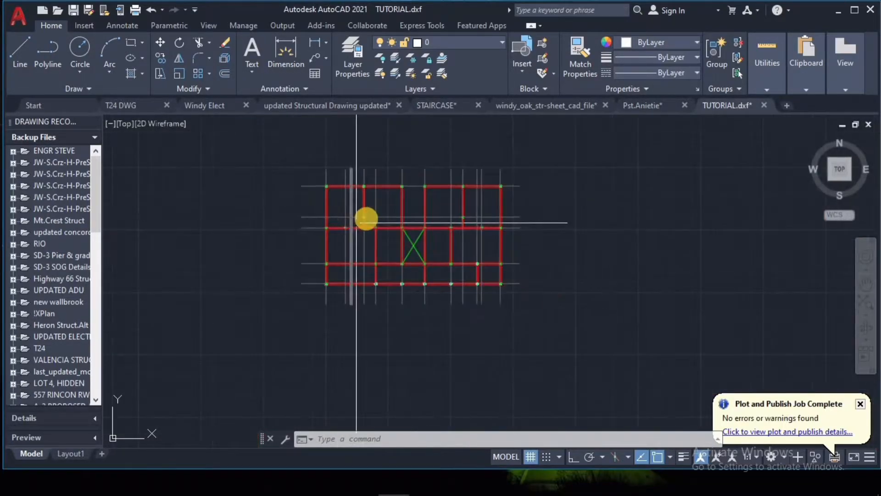
{"action": "scroll", "coordinate": [364, 216], "scroll_direction": "up", "scroll_amount": 4}
{"action": "scroll", "coordinate": [390, 248], "scroll_direction": "down", "scroll_amount": 4}
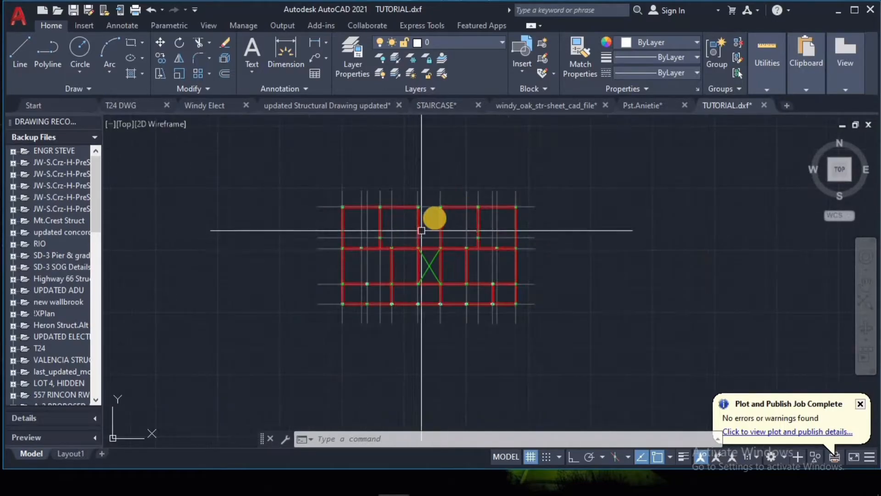
{"action": "scroll", "coordinate": [435, 216], "scroll_direction": "up", "scroll_amount": 4}
{"action": "scroll", "coordinate": [436, 214], "scroll_direction": "down", "scroll_amount": 3}
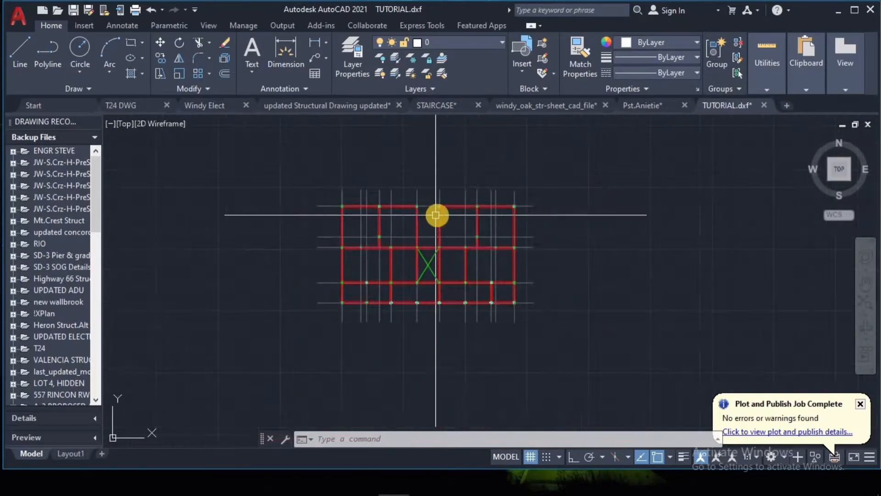
{"action": "scroll", "coordinate": [440, 218], "scroll_direction": "up", "scroll_amount": 1}
{"action": "scroll", "coordinate": [443, 217], "scroll_direction": "up", "scroll_amount": 3}
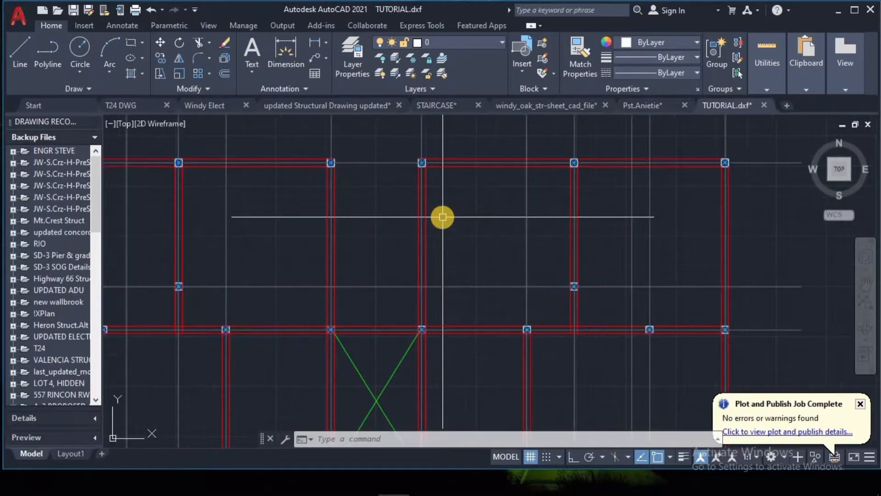
{"action": "scroll", "coordinate": [467, 179], "scroll_direction": "down", "scroll_amount": 3}
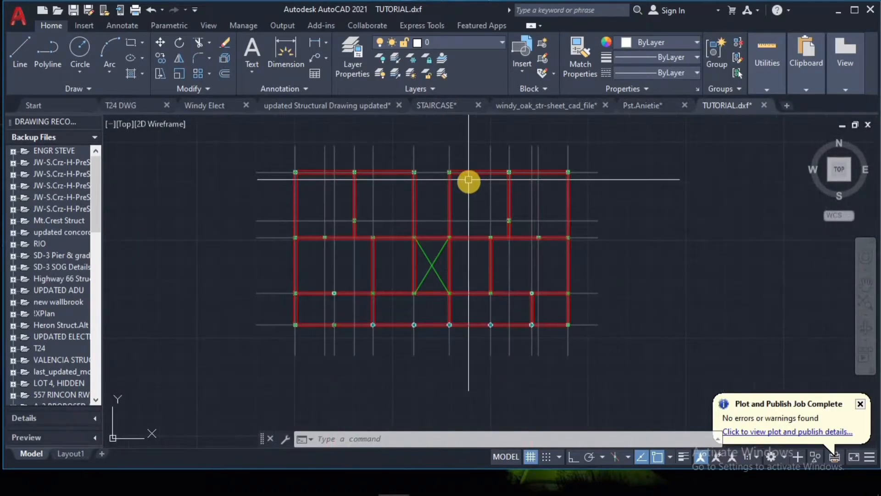
{"action": "scroll", "coordinate": [470, 186], "scroll_direction": "up", "scroll_amount": 2}
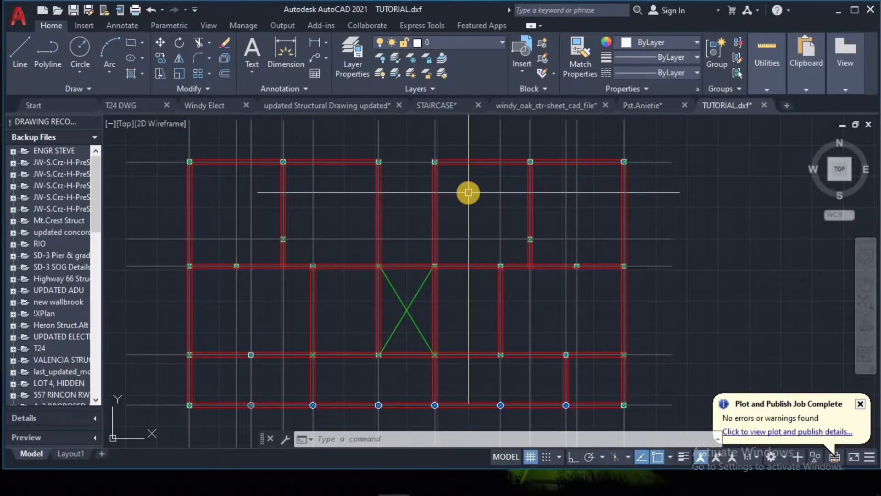
{"action": "scroll", "coordinate": [467, 181], "scroll_direction": "down", "scroll_amount": 2}
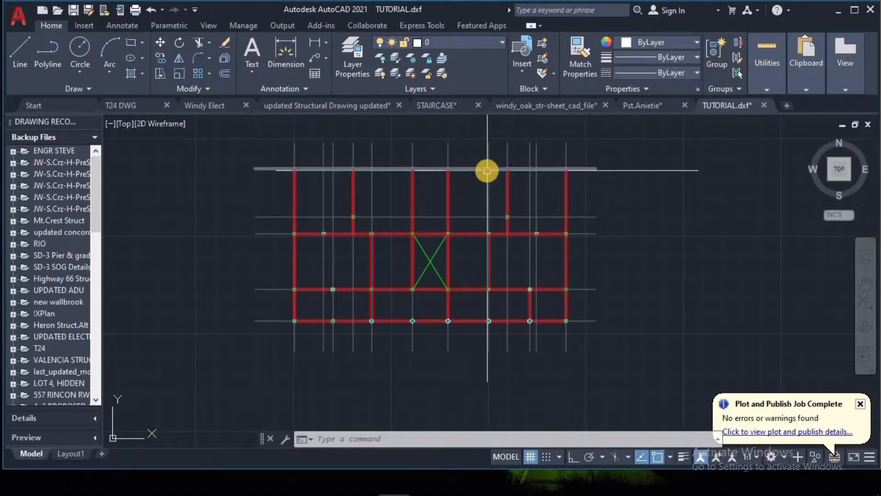
{"action": "scroll", "coordinate": [487, 171], "scroll_direction": "up", "scroll_amount": 4}
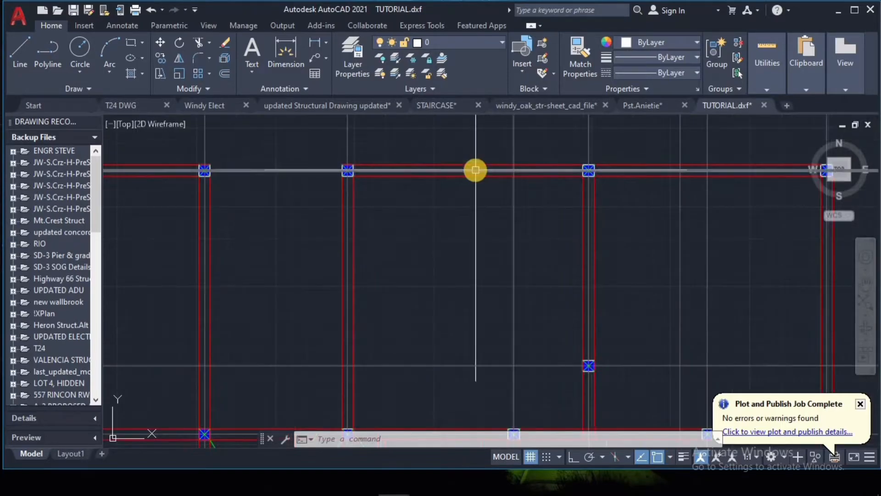
{"action": "scroll", "coordinate": [476, 170], "scroll_direction": "down", "scroll_amount": 4}
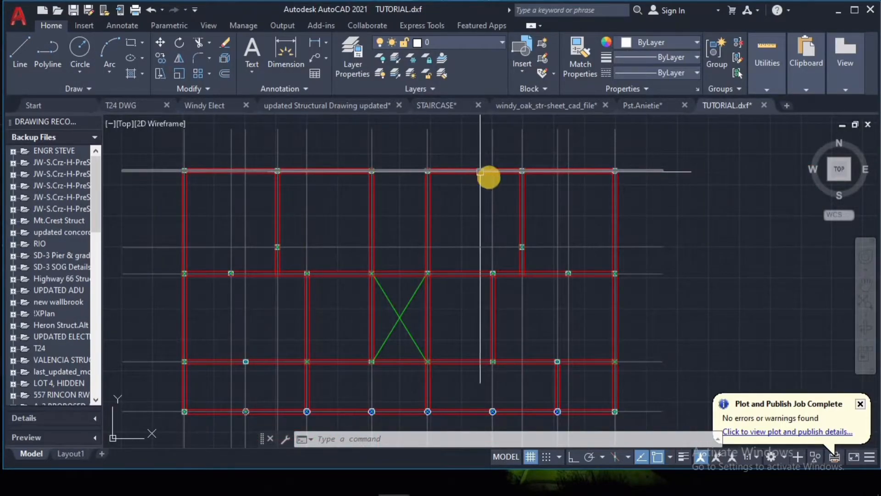
{"action": "scroll", "coordinate": [479, 171], "scroll_direction": "down", "scroll_amount": 2}
{"action": "scroll", "coordinate": [471, 180], "scroll_direction": "up", "scroll_amount": 1}
{"action": "scroll", "coordinate": [448, 222], "scroll_direction": "down", "scroll_amount": 1}
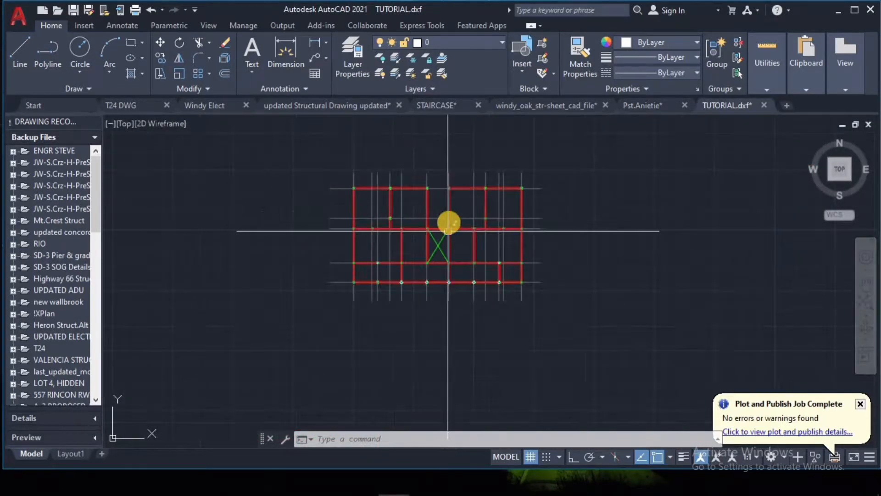
{"action": "scroll", "coordinate": [418, 171], "scroll_direction": "up", "scroll_amount": 4}
{"action": "scroll", "coordinate": [472, 218], "scroll_direction": "down", "scroll_amount": 4}
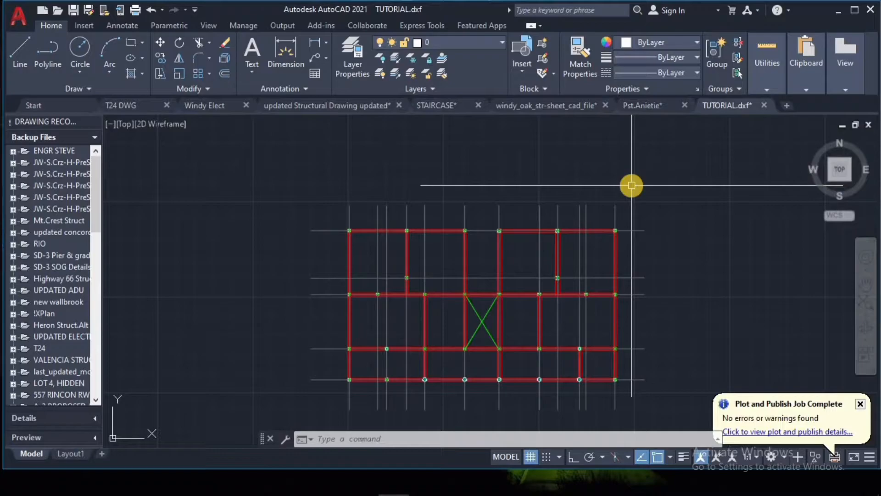
Step: Highlight all vertical and horizontal grid centre lines of the floor plan, then clear the selection
{"action": "left_click", "coordinate": [632, 186]}
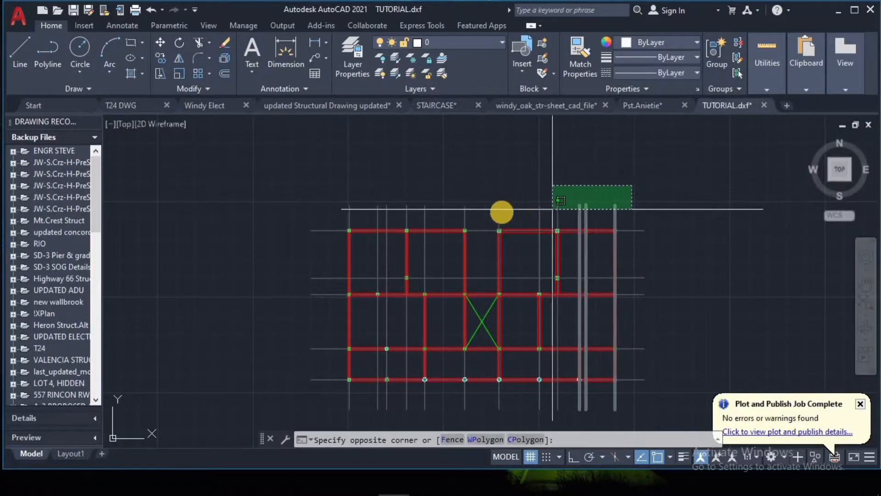
{"action": "left_click", "coordinate": [339, 213]}
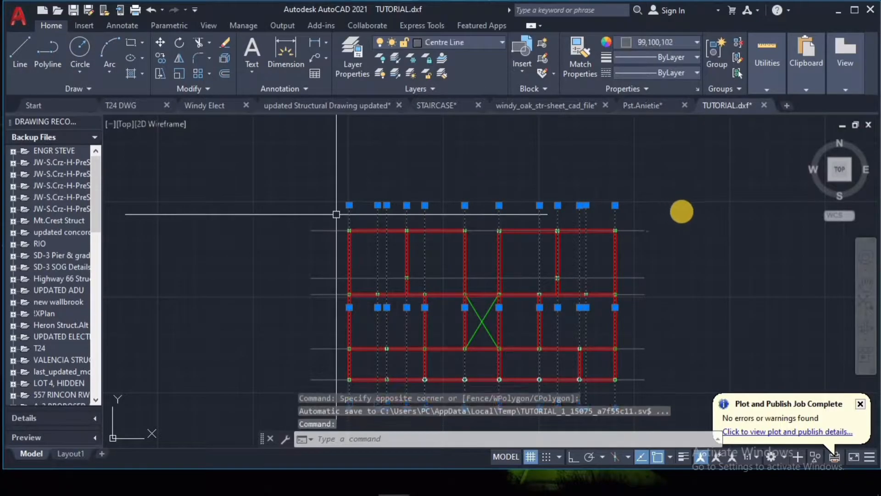
{"action": "scroll", "coordinate": [728, 197], "scroll_direction": "down", "scroll_amount": 2}
{"action": "scroll", "coordinate": [677, 263], "scroll_direction": "up", "scroll_amount": 2}
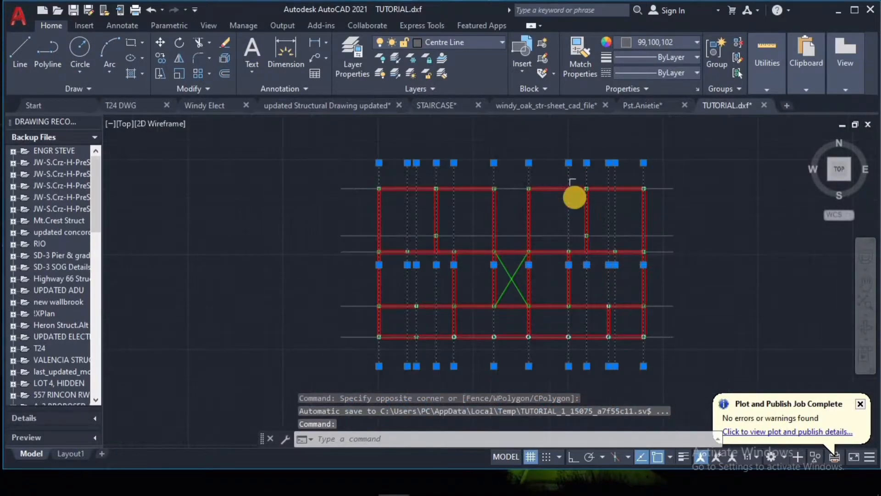
{"action": "scroll", "coordinate": [572, 195], "scroll_direction": "down", "scroll_amount": 2}
{"action": "left_click", "coordinate": [669, 168]}
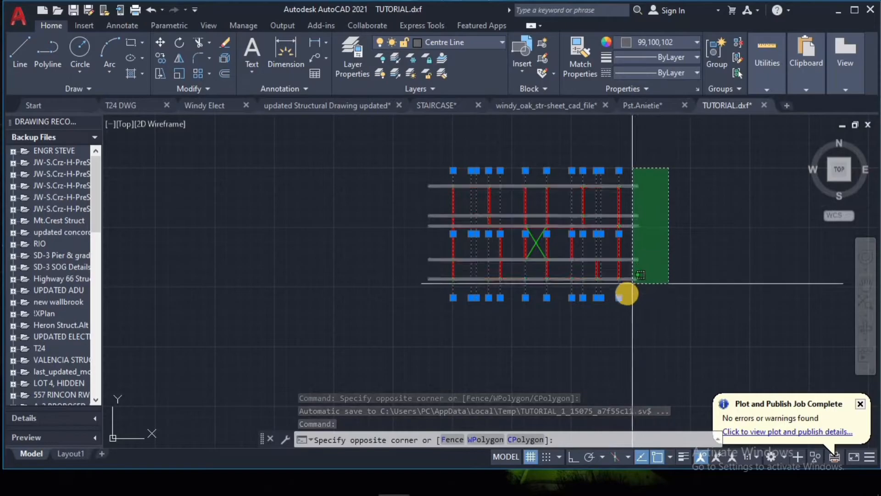
{"action": "left_click", "coordinate": [625, 293]}
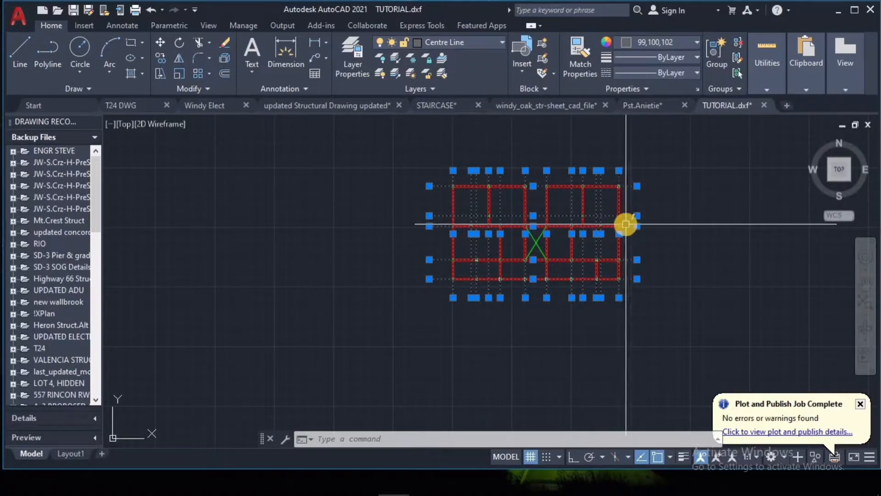
{"action": "scroll", "coordinate": [626, 224], "scroll_direction": "up", "scroll_amount": 2}
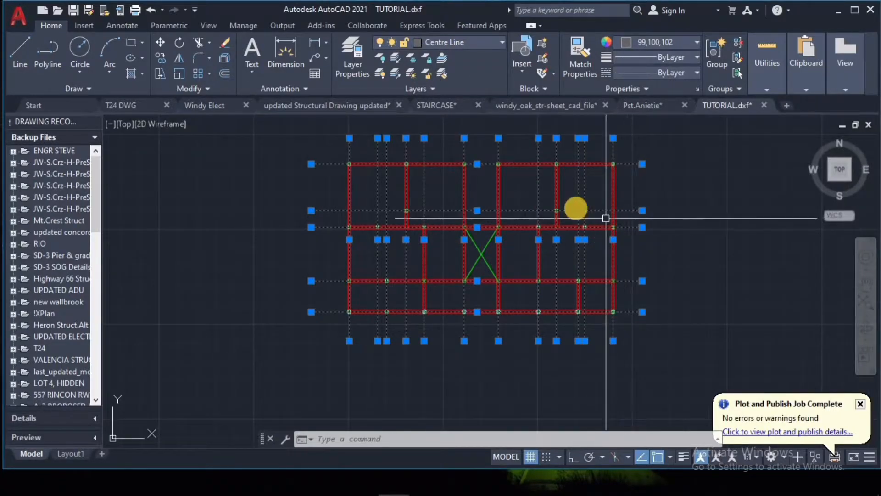
{"action": "left_click", "coordinate": [396, 164]}
{"action": "key", "text": "Escape"}
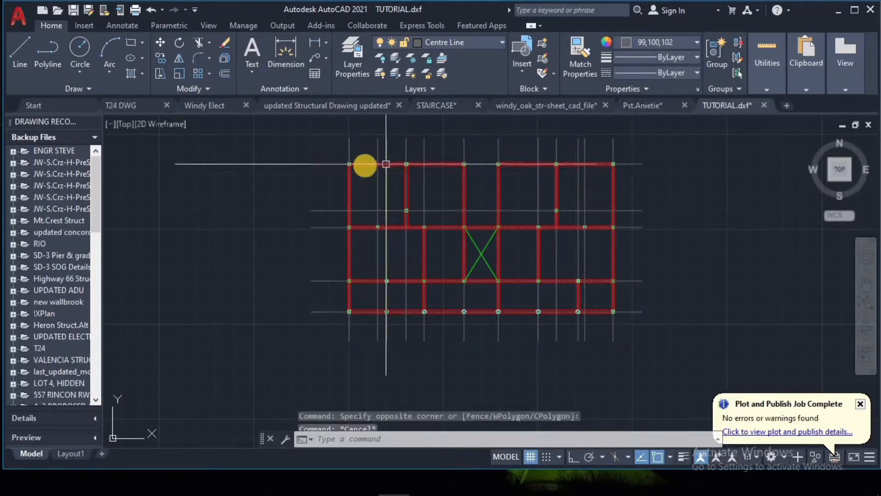
Step: Highlight the beams and columns inside the plan outline without the grid lines, inspect them, and clear the selection
{"action": "scroll", "coordinate": [340, 158], "scroll_direction": "up", "scroll_amount": 2}
{"action": "left_click", "coordinate": [330, 150]}
{"action": "scroll", "coordinate": [329, 149], "scroll_direction": "down", "scroll_amount": 2}
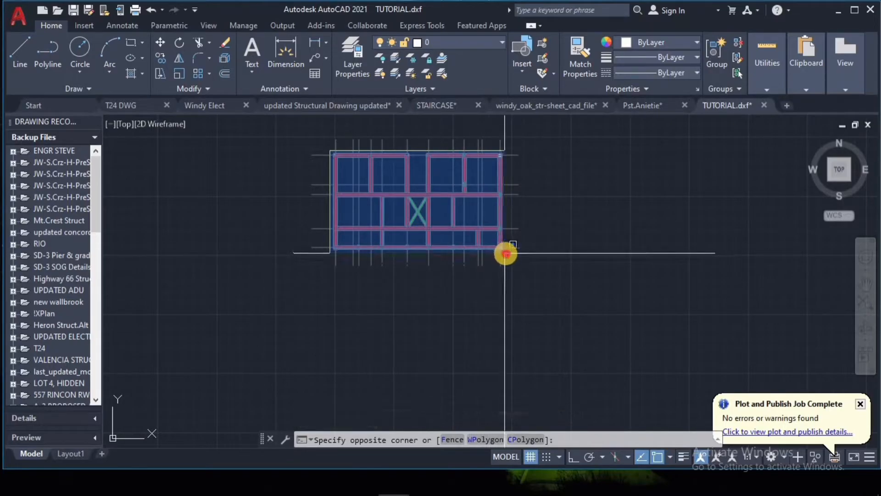
{"action": "left_click", "coordinate": [503, 252]}
{"action": "scroll", "coordinate": [376, 151], "scroll_direction": "up", "scroll_amount": 2}
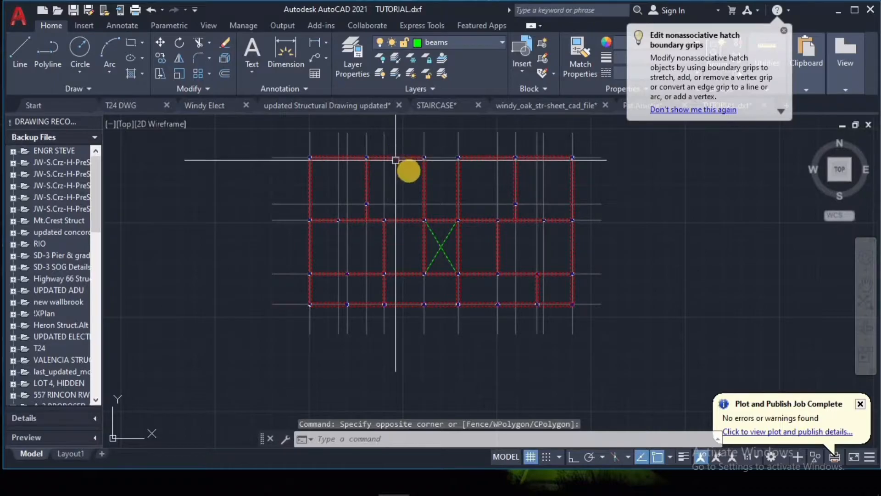
{"action": "scroll", "coordinate": [407, 171], "scroll_direction": "up", "scroll_amount": 1}
{"action": "scroll", "coordinate": [415, 181], "scroll_direction": "down", "scroll_amount": 1}
{"action": "scroll", "coordinate": [393, 169], "scroll_direction": "up", "scroll_amount": 2}
{"action": "scroll", "coordinate": [409, 161], "scroll_direction": "down", "scroll_amount": 2}
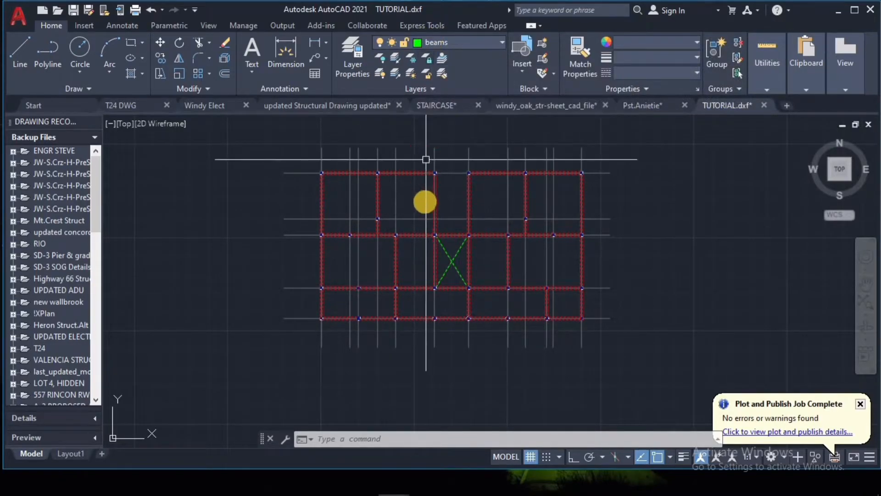
{"action": "scroll", "coordinate": [419, 170], "scroll_direction": "up", "scroll_amount": 1}
{"action": "scroll", "coordinate": [437, 173], "scroll_direction": "down", "scroll_amount": 1}
{"action": "scroll", "coordinate": [439, 166], "scroll_direction": "down", "scroll_amount": 2}
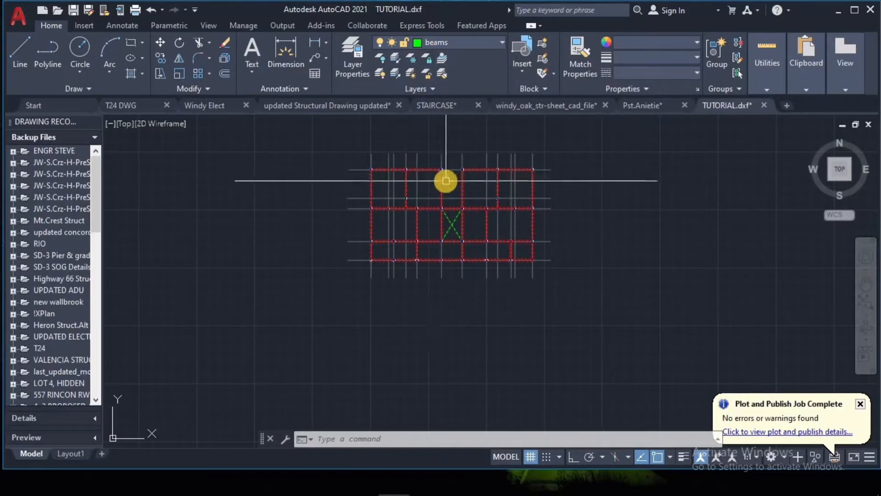
{"action": "key", "text": "Escape"}
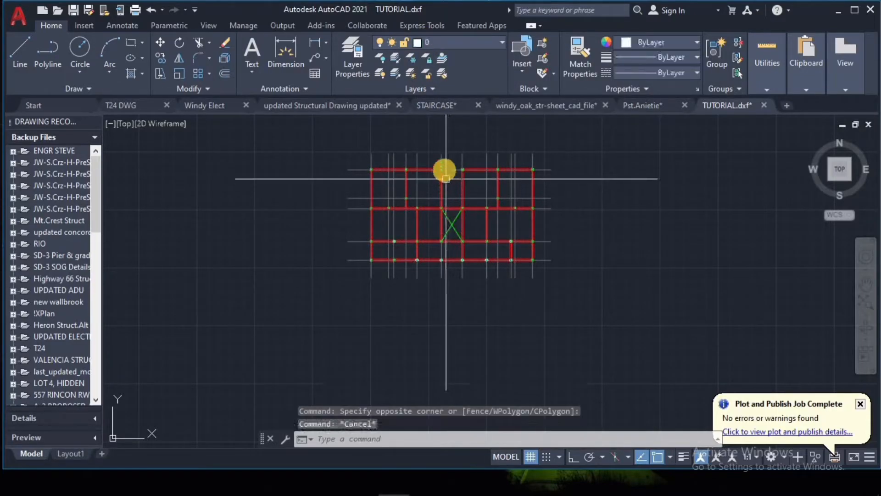
Step: Examine the upper beams and columns and how they line up with the grid lines around the central crossed bay
{"action": "scroll", "coordinate": [454, 186], "scroll_direction": "up", "scroll_amount": 2}
{"action": "scroll", "coordinate": [454, 187], "scroll_direction": "down", "scroll_amount": 3}
{"action": "scroll", "coordinate": [455, 189], "scroll_direction": "up", "scroll_amount": 5}
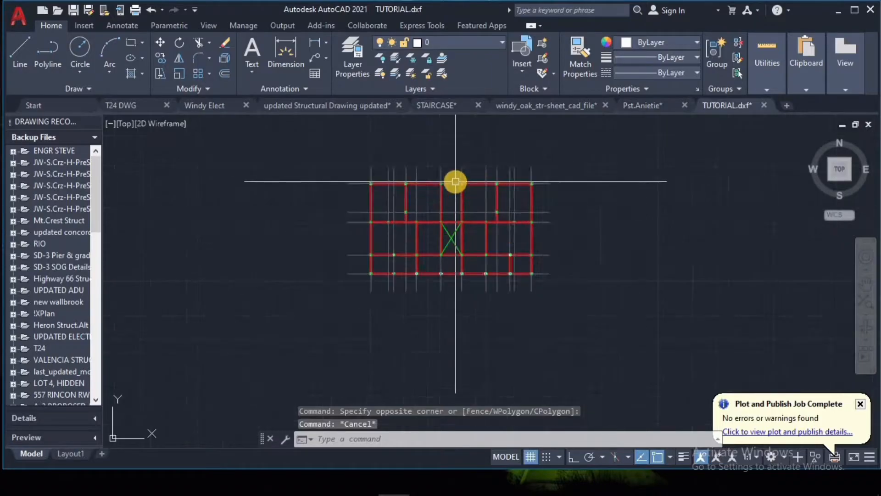
{"action": "scroll", "coordinate": [453, 191], "scroll_direction": "down", "scroll_amount": 6}
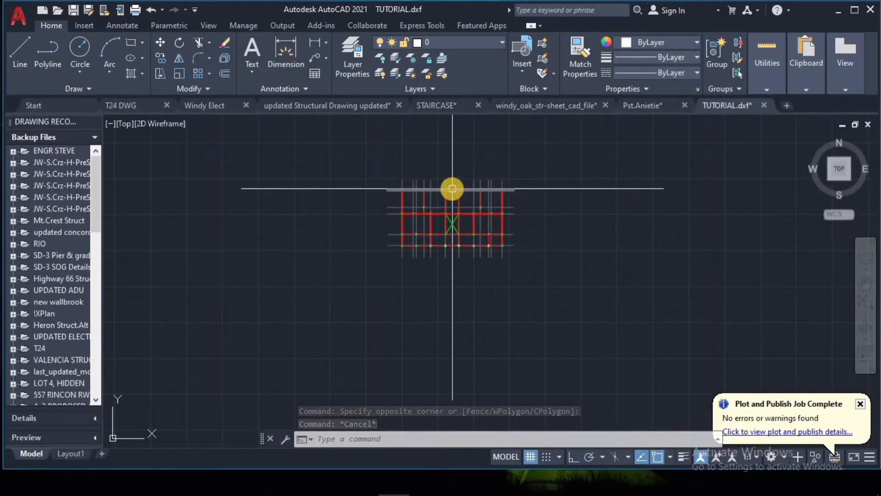
{"action": "scroll", "coordinate": [449, 190], "scroll_direction": "up", "scroll_amount": 4}
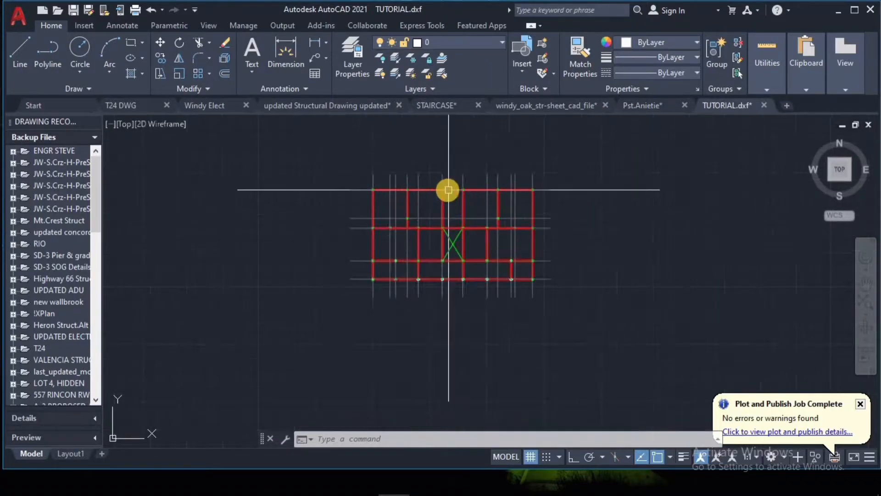
{"action": "scroll", "coordinate": [469, 186], "scroll_direction": "up", "scroll_amount": 4}
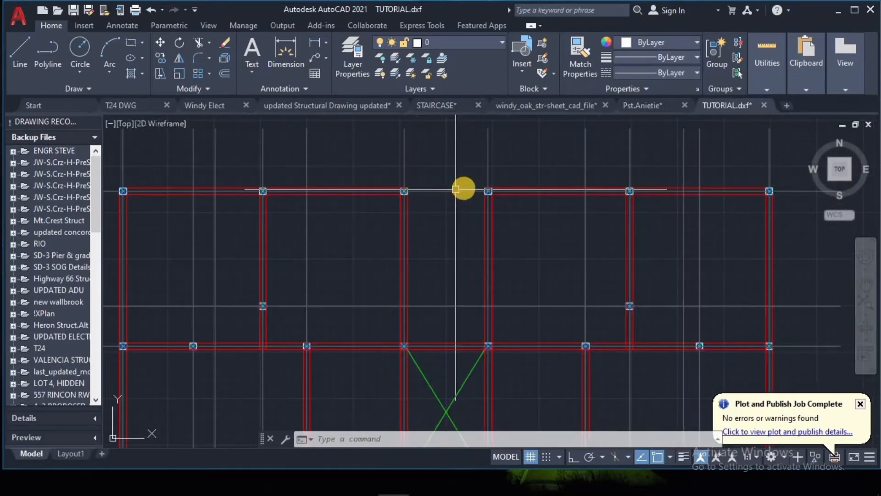
{"action": "scroll", "coordinate": [470, 187], "scroll_direction": "down", "scroll_amount": 6}
{"action": "scroll", "coordinate": [458, 194], "scroll_direction": "up", "scroll_amount": 6}
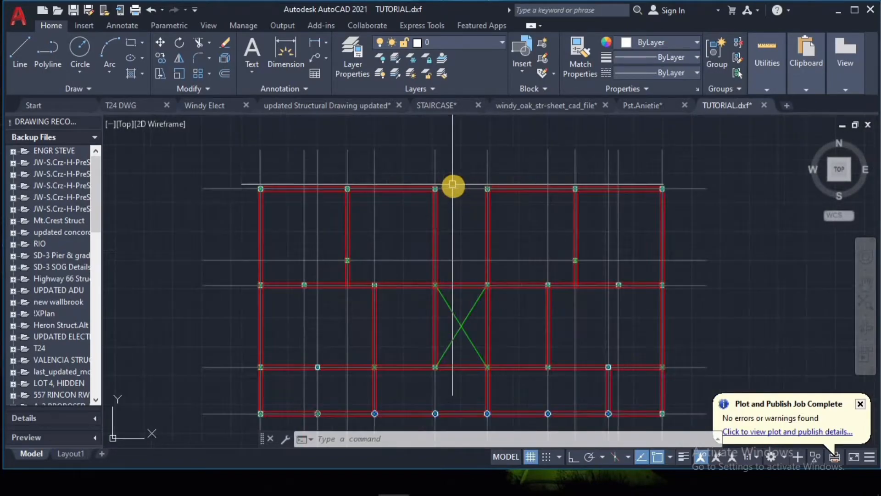
{"action": "scroll", "coordinate": [459, 193], "scroll_direction": "down", "scroll_amount": 4}
{"action": "scroll", "coordinate": [466, 193], "scroll_direction": "up", "scroll_amount": 2}
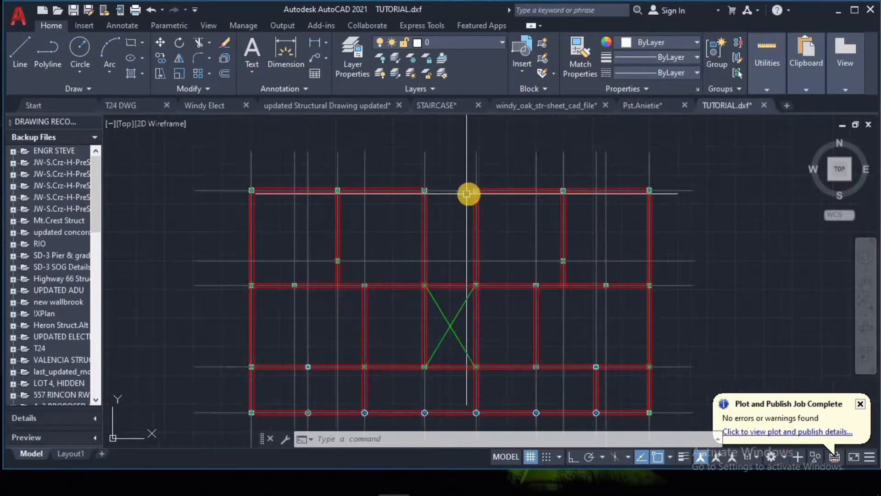
{"action": "scroll", "coordinate": [468, 202], "scroll_direction": "down", "scroll_amount": 4}
{"action": "scroll", "coordinate": [463, 223], "scroll_direction": "up", "scroll_amount": 4}
{"action": "scroll", "coordinate": [459, 218], "scroll_direction": "down", "scroll_amount": 4}
{"action": "scroll", "coordinate": [446, 217], "scroll_direction": "up", "scroll_amount": 5}
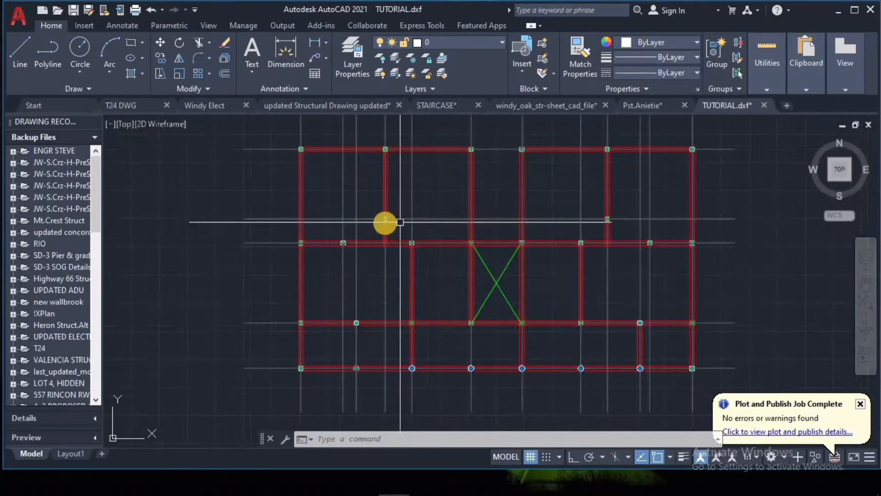
Step: Inspect the column on the short interior beam in the upper-left bay and compare it with the overall plan
{"action": "scroll", "coordinate": [374, 218], "scroll_direction": "up", "scroll_amount": 6}
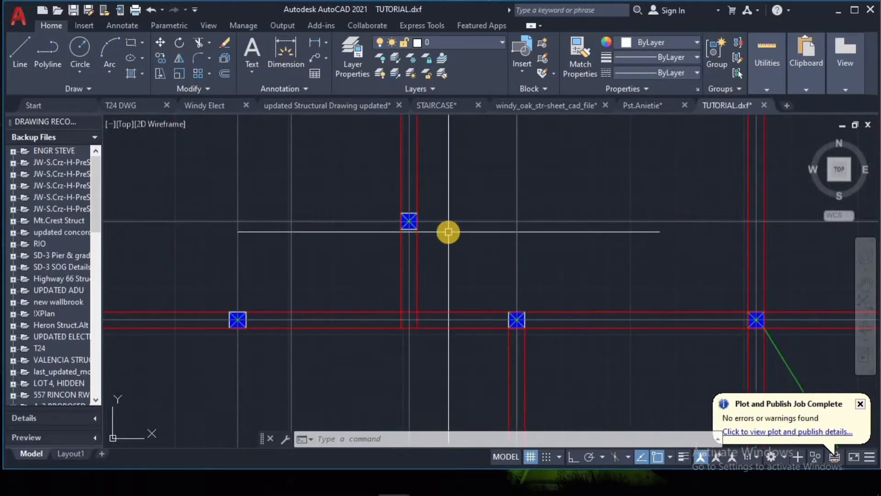
{"action": "scroll", "coordinate": [449, 232], "scroll_direction": "down", "scroll_amount": 6}
{"action": "scroll", "coordinate": [464, 208], "scroll_direction": "down", "scroll_amount": 5}
{"action": "scroll", "coordinate": [464, 205], "scroll_direction": "up", "scroll_amount": 8}
{"action": "scroll", "coordinate": [459, 207], "scroll_direction": "down", "scroll_amount": 8}
{"action": "scroll", "coordinate": [459, 206], "scroll_direction": "up", "scroll_amount": 5}
{"action": "scroll", "coordinate": [454, 209], "scroll_direction": "down", "scroll_amount": 5}
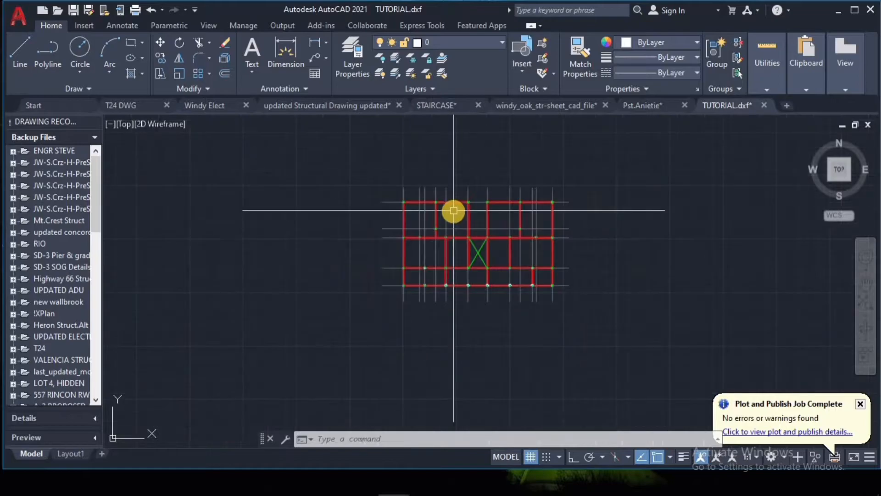
{"action": "scroll", "coordinate": [457, 213], "scroll_direction": "up", "scroll_amount": 2}
{"action": "scroll", "coordinate": [476, 211], "scroll_direction": "down", "scroll_amount": 4}
{"action": "scroll", "coordinate": [462, 212], "scroll_direction": "up", "scroll_amount": 4}
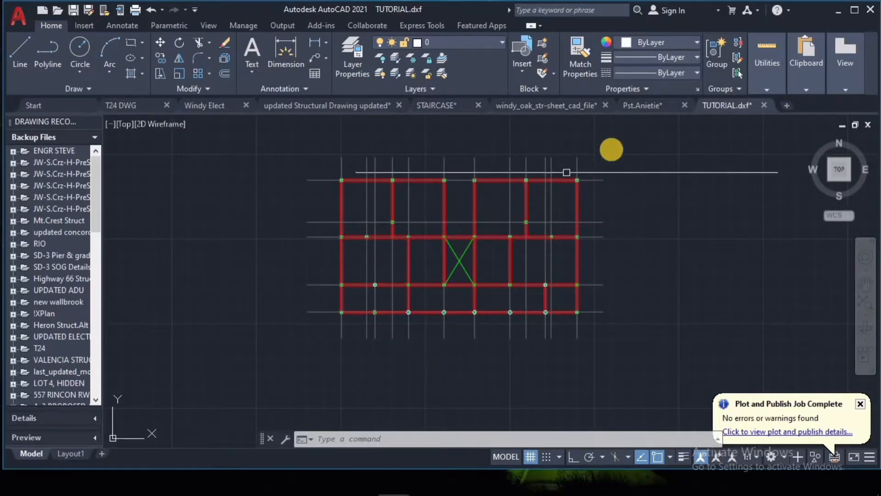
{"action": "left_click", "coordinate": [635, 133]}
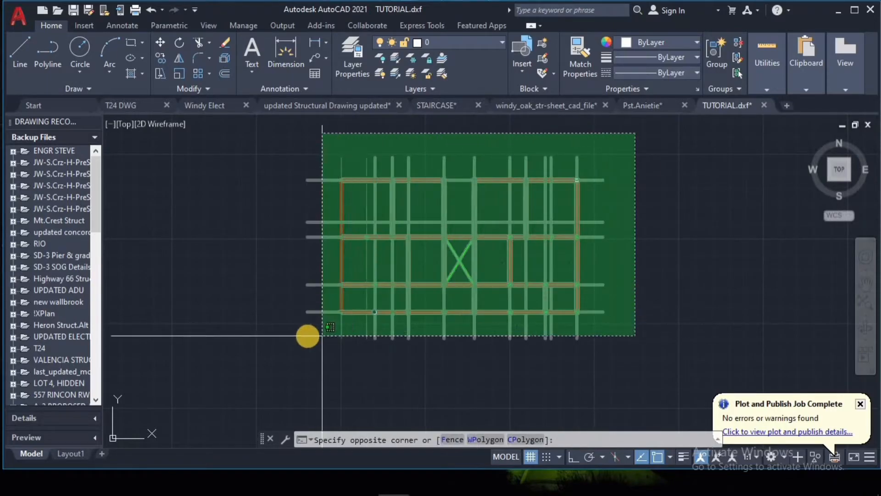
{"action": "left_click", "coordinate": [290, 350]}
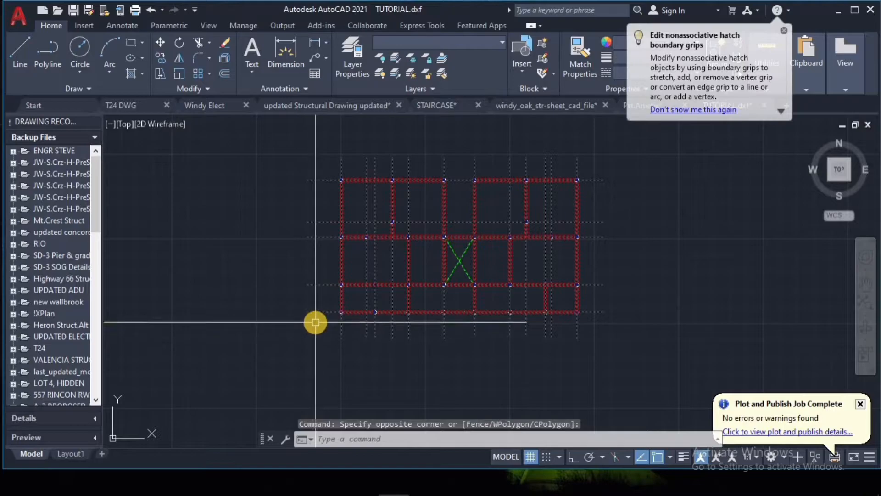
{"action": "type", "text": "w"}
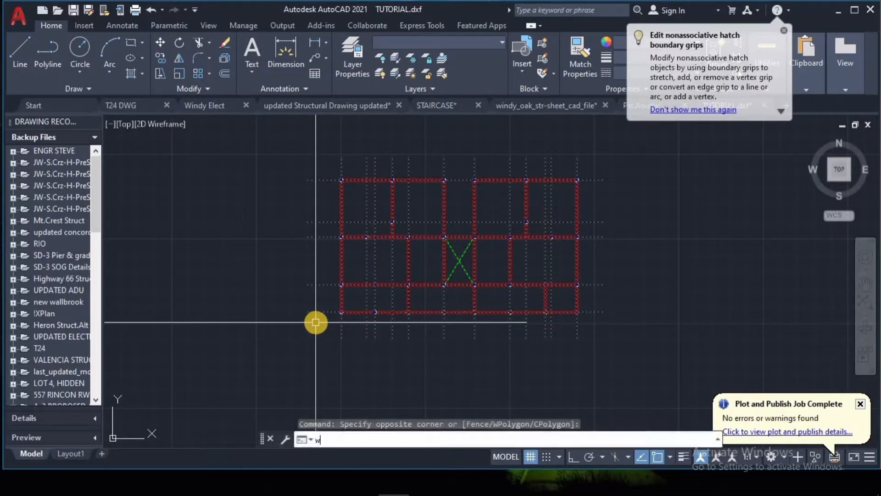
{"action": "key", "text": "Escape"}
{"action": "type", "text": "o"}
{"action": "key", "text": "Return"}
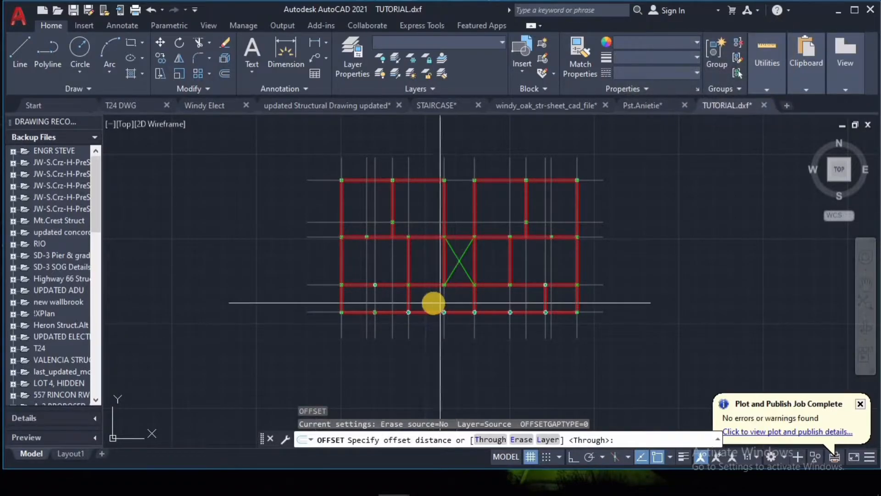
{"action": "scroll", "coordinate": [413, 284], "scroll_direction": "down", "scroll_amount": 2}
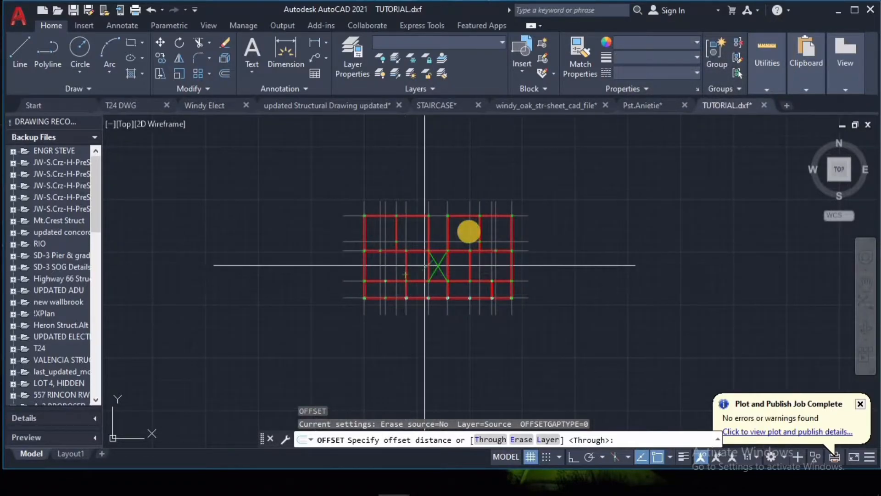
{"action": "key", "text": "Escape"}
Step: Select the whole floor plan with its grid lines, beams and columns and start Write Block for it
{"action": "left_click", "coordinate": [547, 186]}
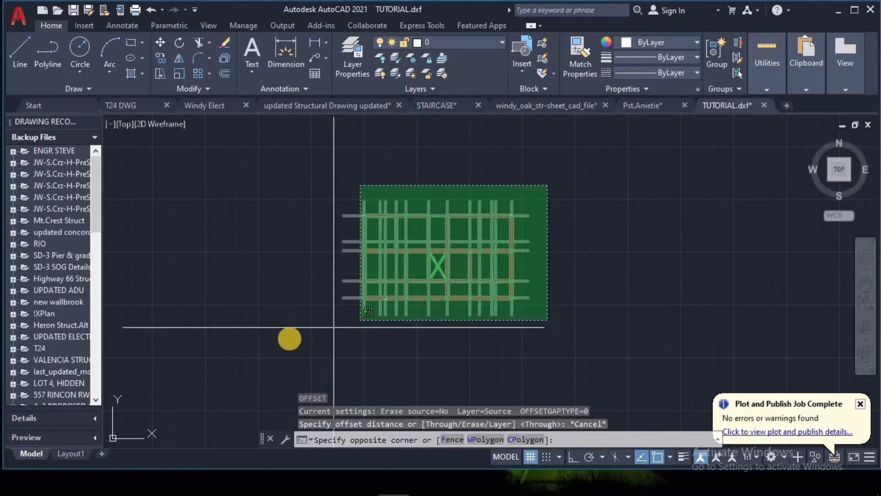
{"action": "left_click", "coordinate": [282, 338]}
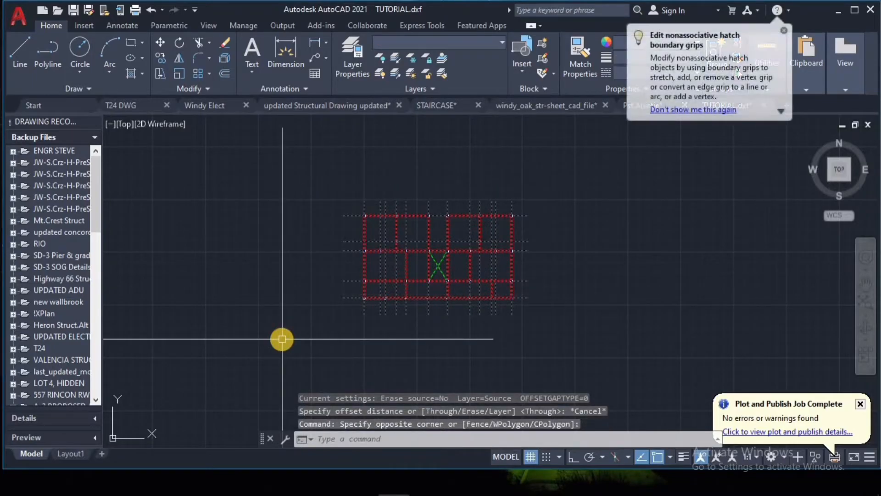
{"action": "type", "text": "W"}
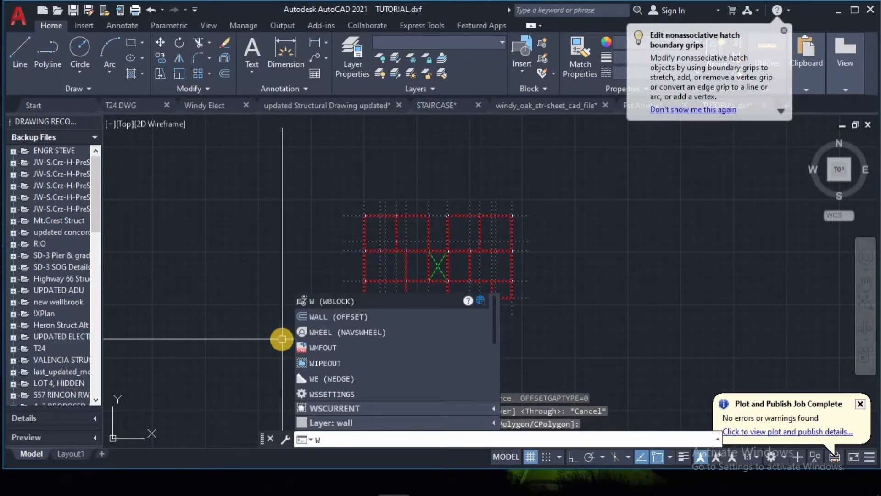
{"action": "key", "text": "Return"}
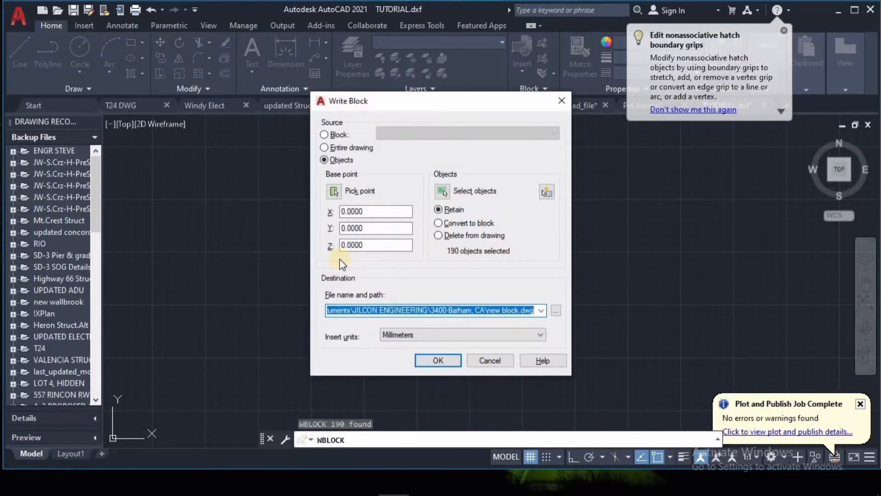
Step: Write the selected objects to a file named practice on the Desktop in AutoCAD 2018 DXF format
{"action": "left_click", "coordinate": [556, 311]}
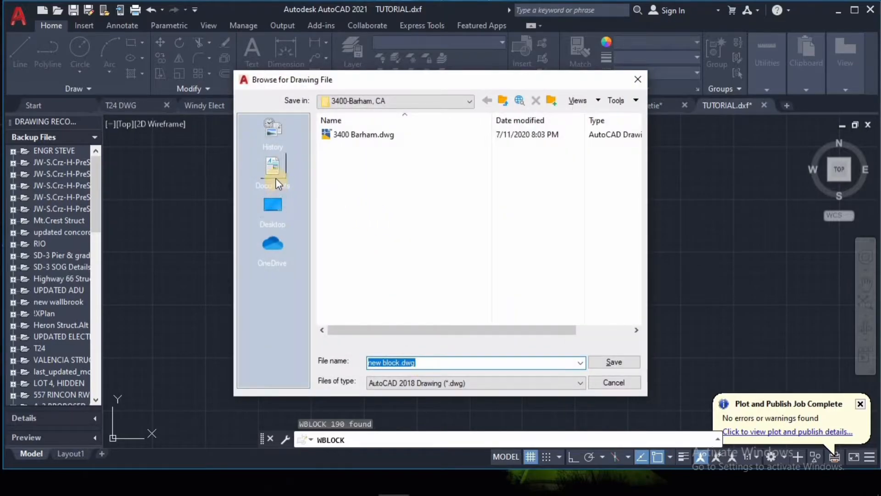
{"action": "left_click", "coordinate": [273, 213]}
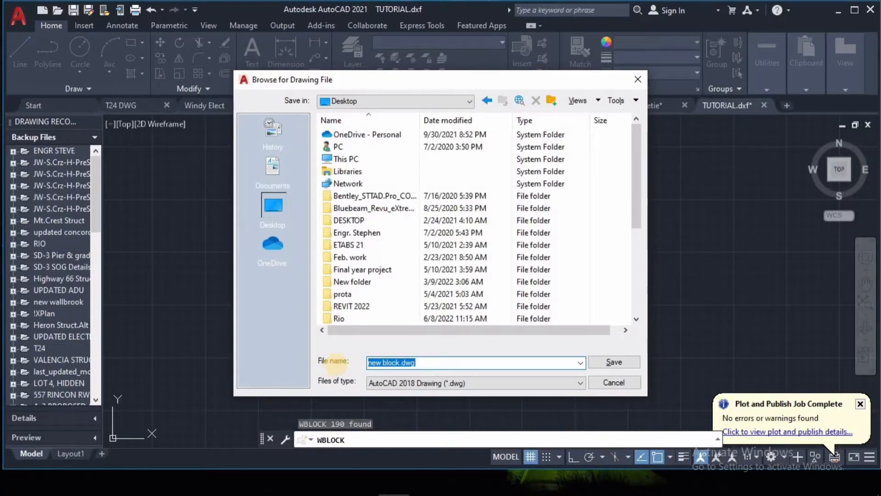
{"action": "type", "text": "practice"}
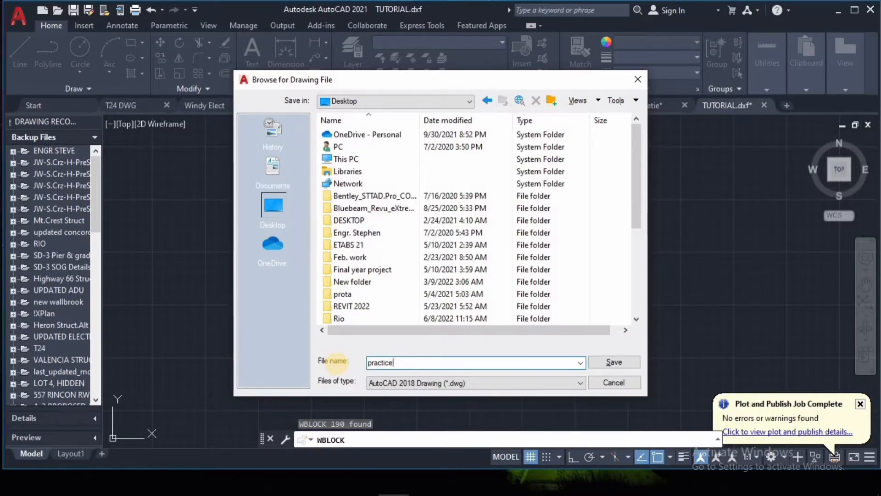
{"action": "type", "text": "e"}
{"action": "key", "text": "BackSpace"}
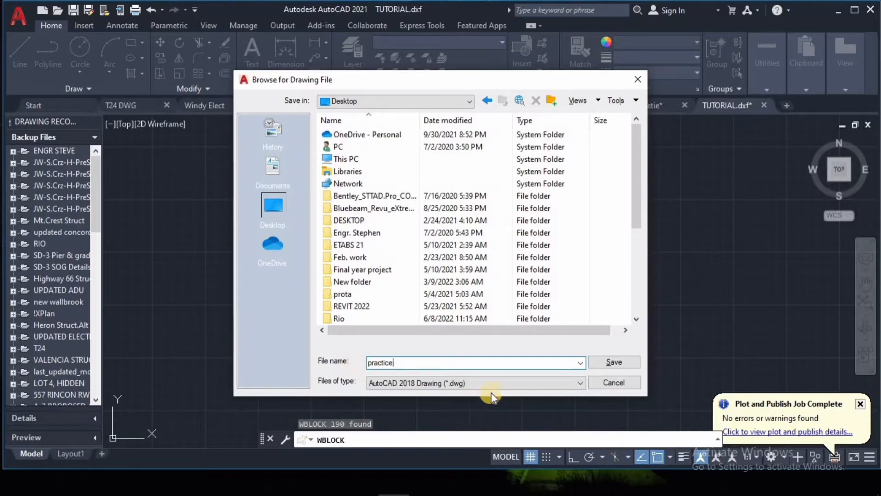
{"action": "left_click", "coordinate": [530, 384]}
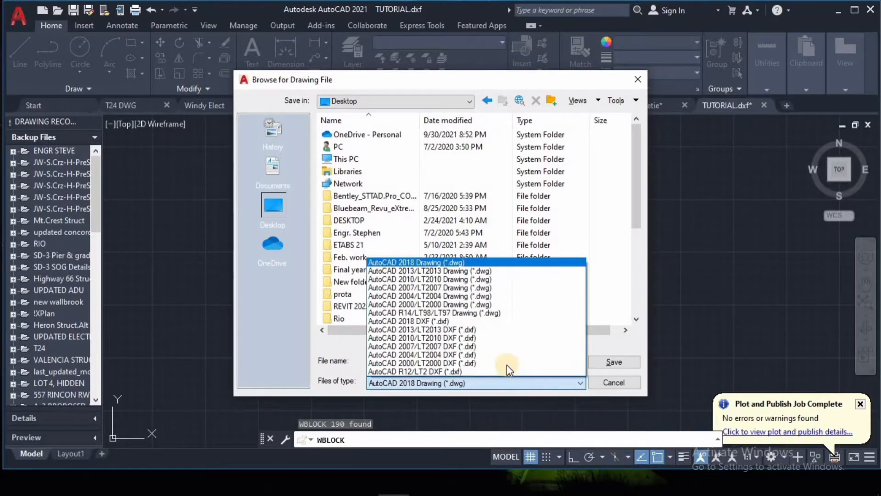
{"action": "left_click", "coordinate": [456, 321]}
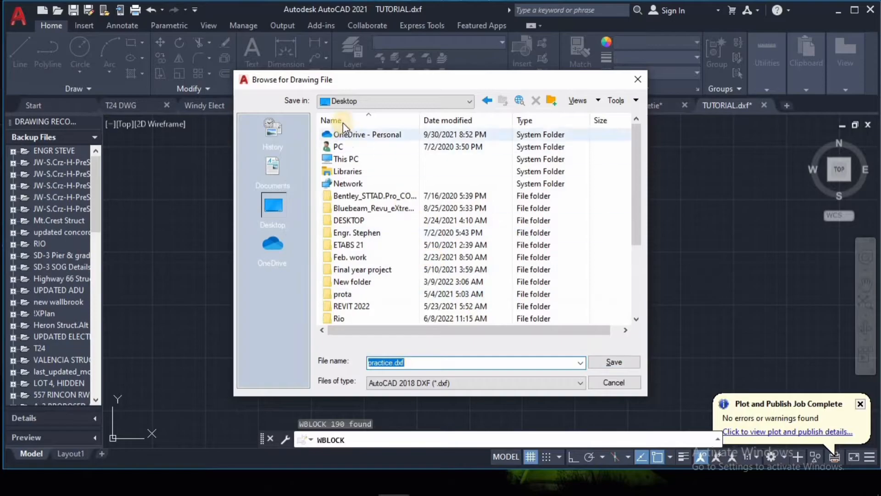
{"action": "left_click", "coordinate": [609, 362]}
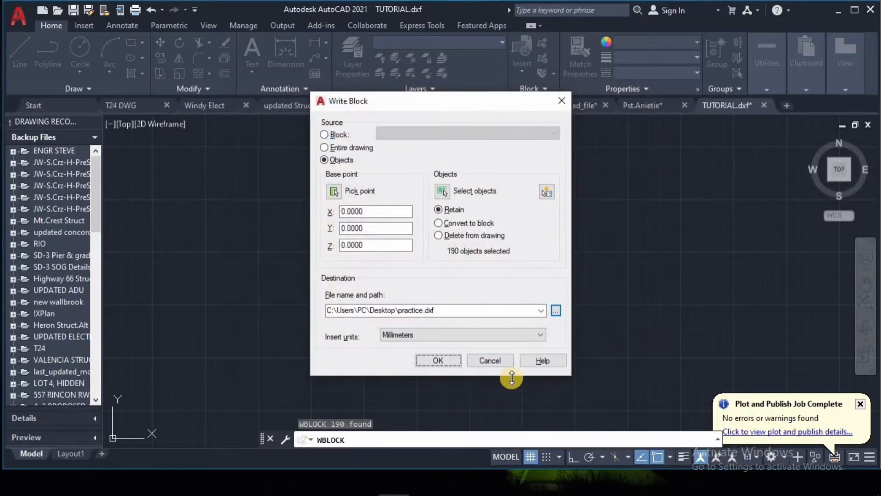
{"action": "left_click", "coordinate": [437, 360]}
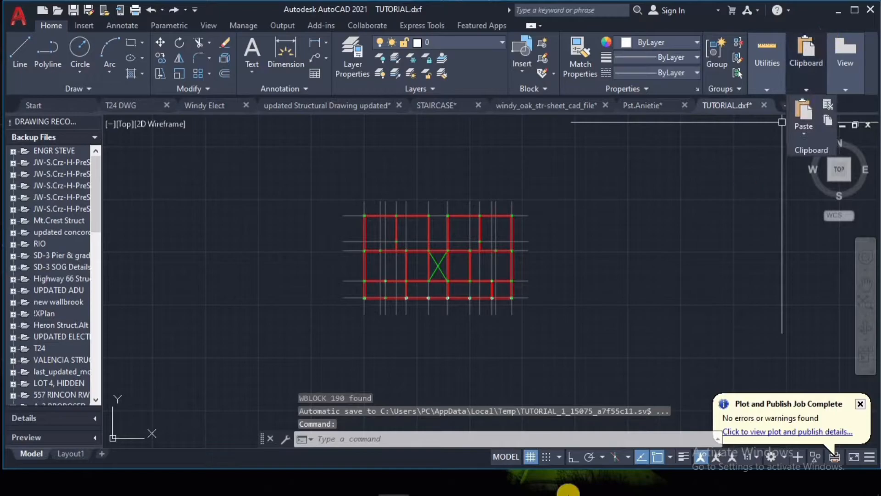
Step: Switch to Tekla Structural Designer and start a DXF grid import of practice.dxf from the Desktop
{"action": "mouse_move", "coordinate": [521, 485]}
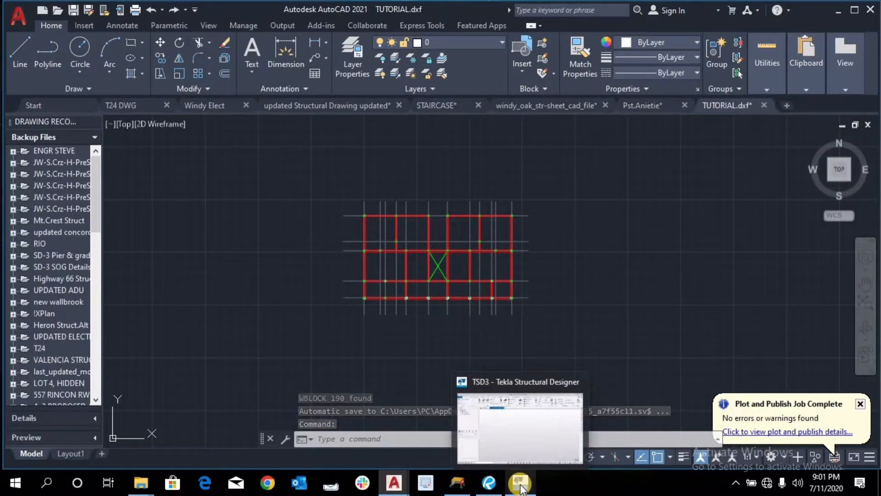
{"action": "left_click", "coordinate": [524, 472]}
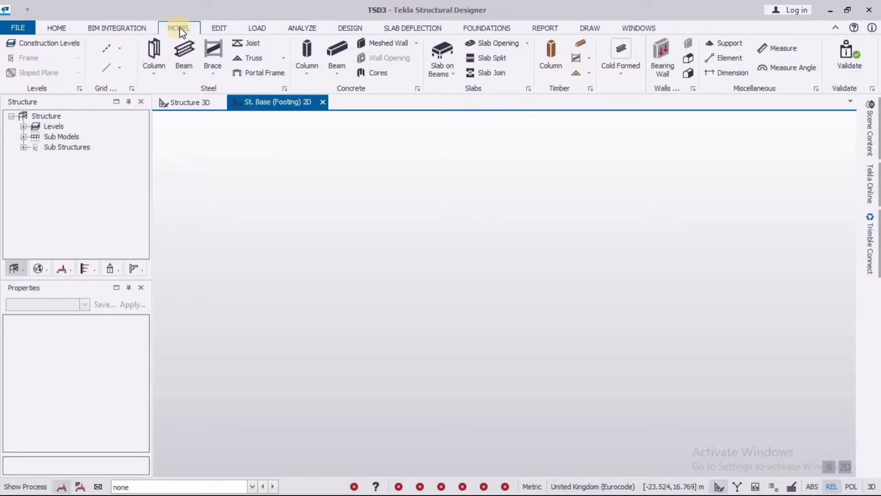
{"action": "left_click", "coordinate": [120, 48]}
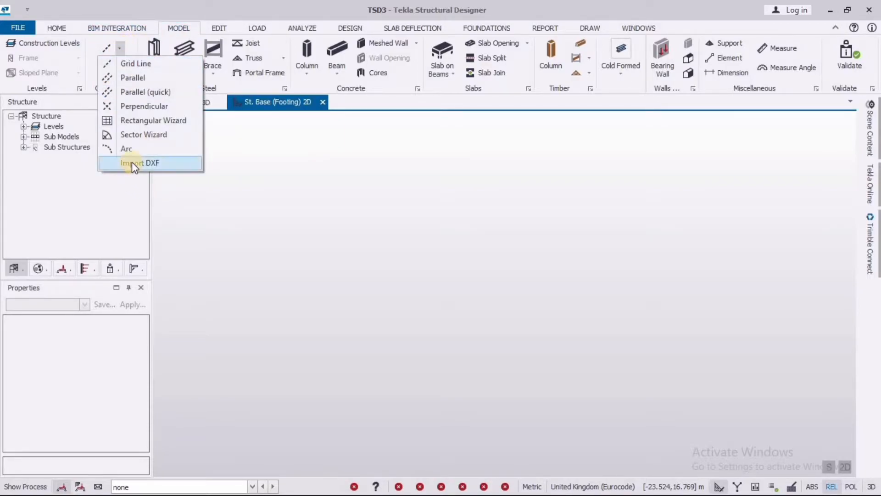
{"action": "left_click", "coordinate": [168, 161]}
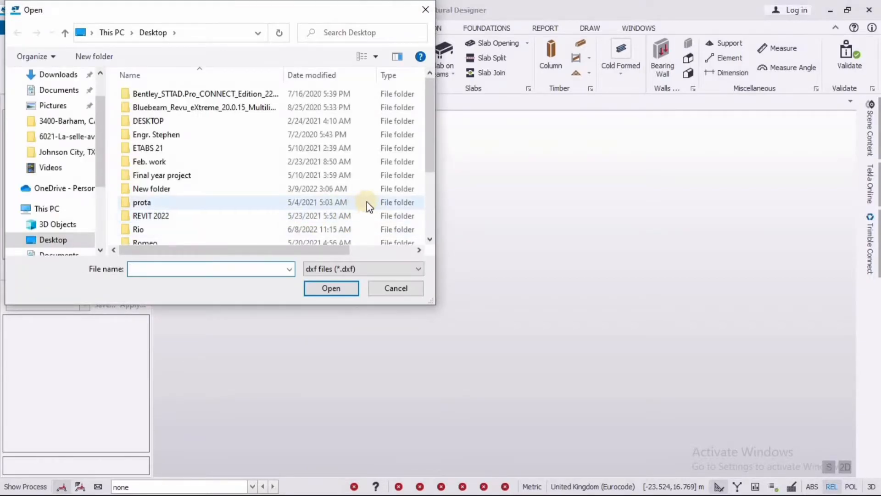
{"action": "scroll", "coordinate": [70, 104], "scroll_direction": "up", "scroll_amount": 1}
{"action": "left_click", "coordinate": [62, 99]}
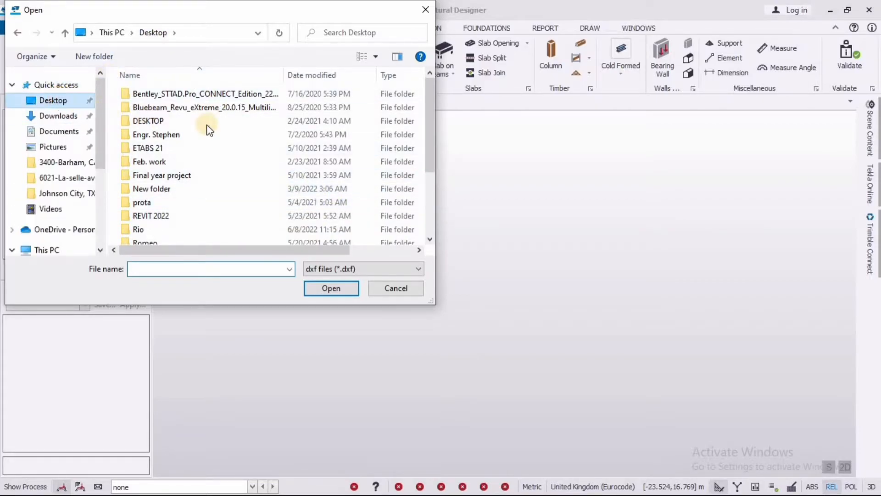
{"action": "scroll", "coordinate": [209, 130], "scroll_direction": "down", "scroll_amount": 3}
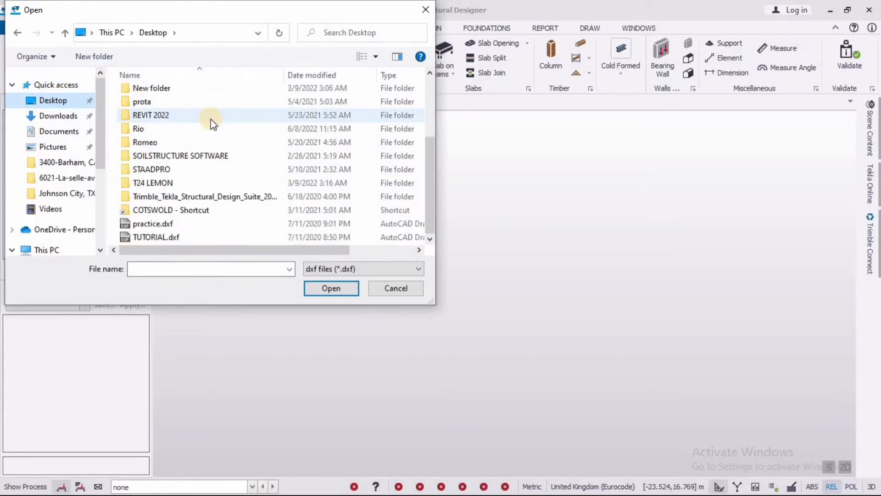
{"action": "left_click", "coordinate": [170, 224]}
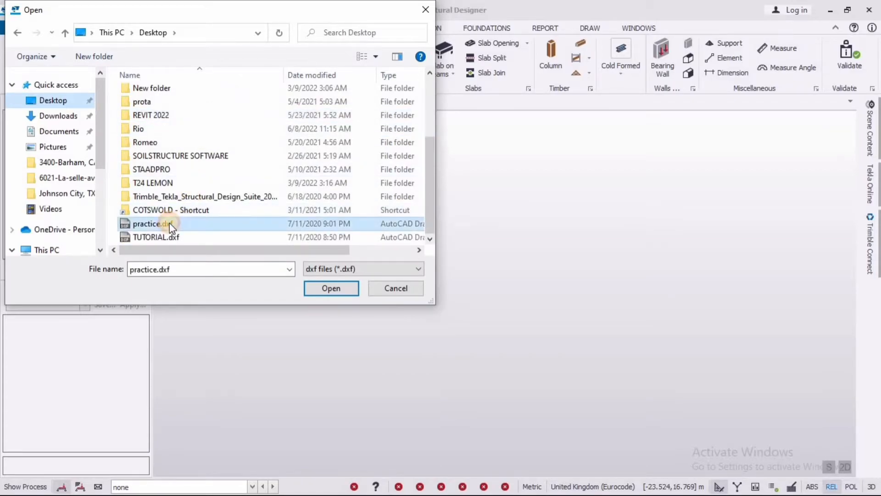
{"action": "left_click", "coordinate": [329, 285]}
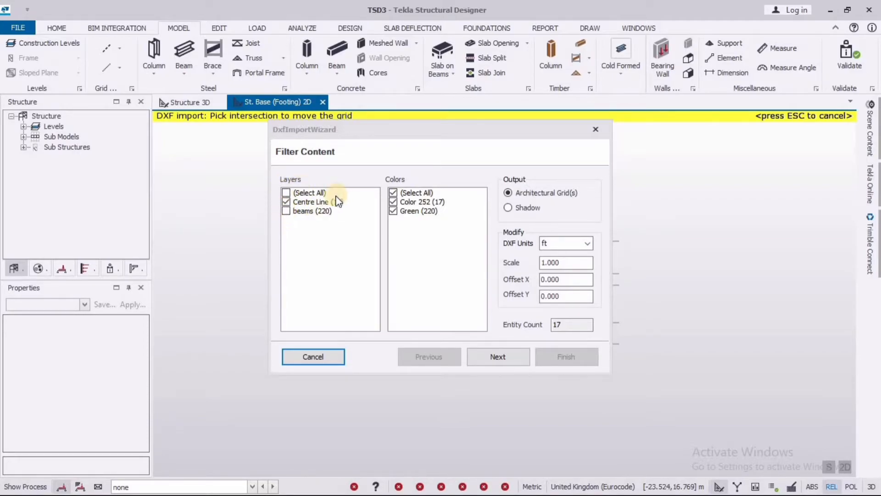
{"action": "left_click", "coordinate": [286, 211]}
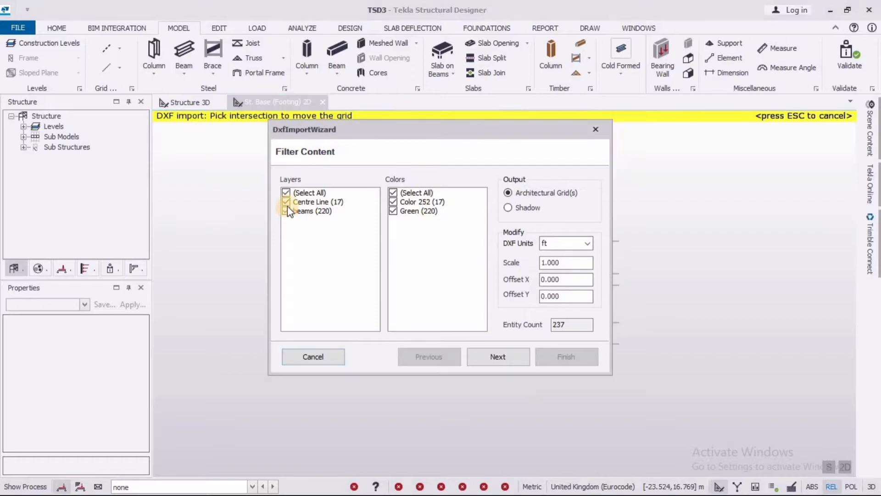
{"action": "left_click", "coordinate": [285, 202]}
{"action": "left_click", "coordinate": [286, 202]}
{"action": "left_click", "coordinate": [287, 212]}
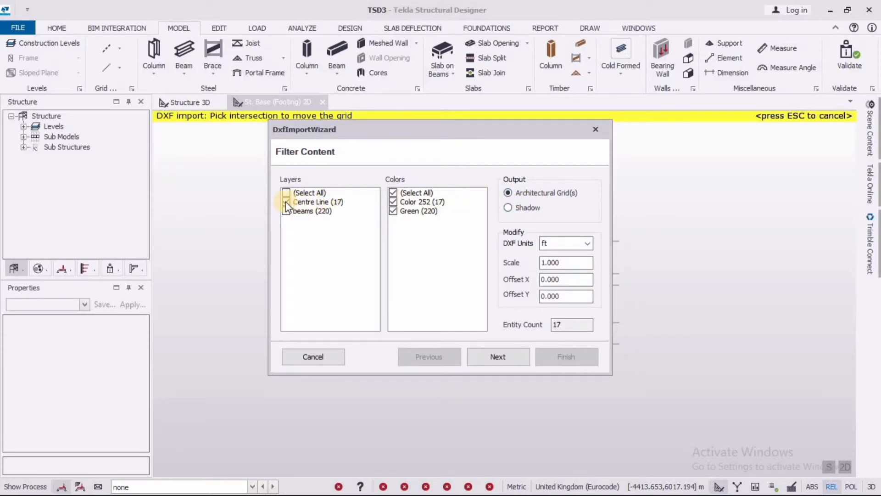
Step: Output the Centre Line layer as architectural grids with DXF units in mm and continue to the level settings
{"action": "left_click", "coordinate": [510, 195]}
{"action": "left_click", "coordinate": [588, 243]}
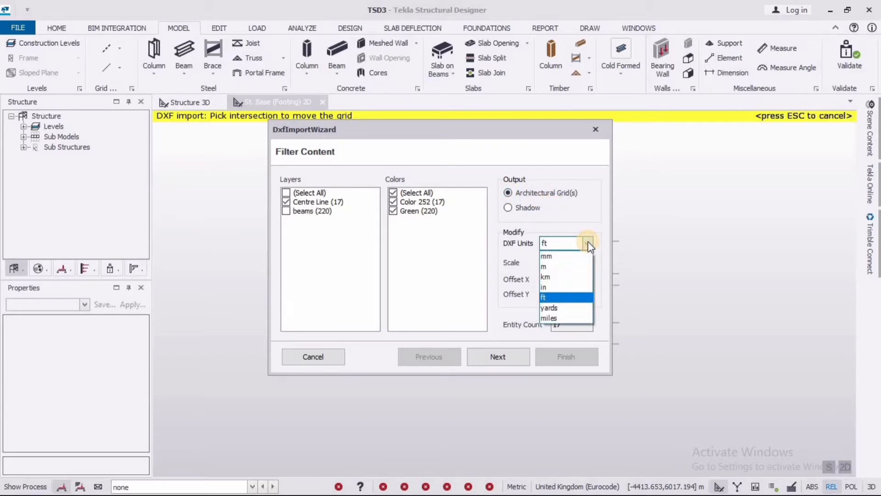
{"action": "left_click", "coordinate": [568, 260]}
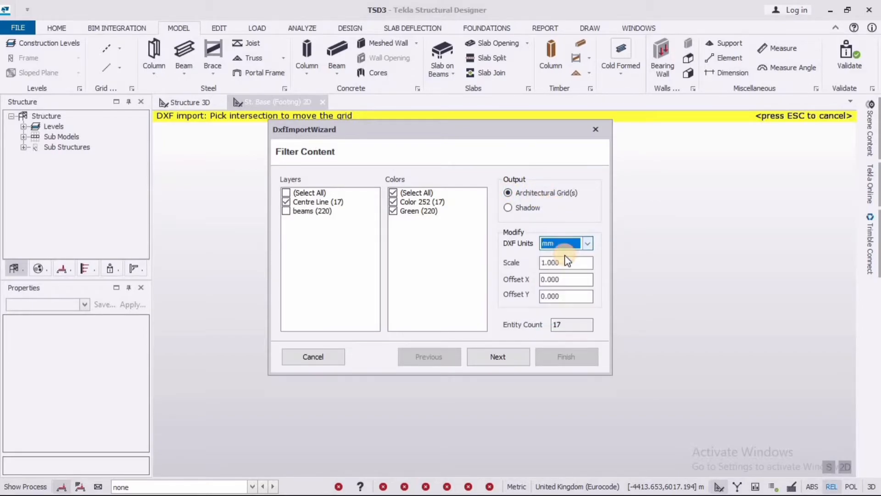
{"action": "left_click", "coordinate": [510, 356]}
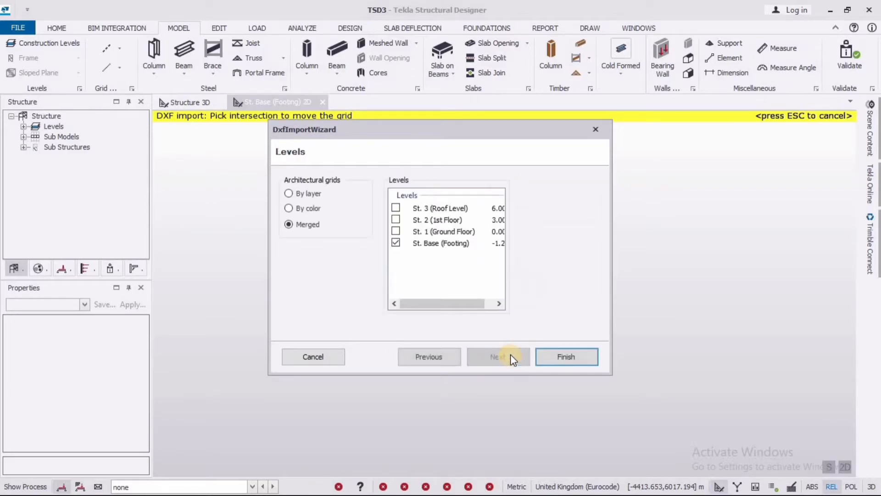
Step: Include the Roof Level, 1st Floor and Ground Floor along with the Footing level and finish the merged grid import
{"action": "left_click", "coordinate": [396, 208]}
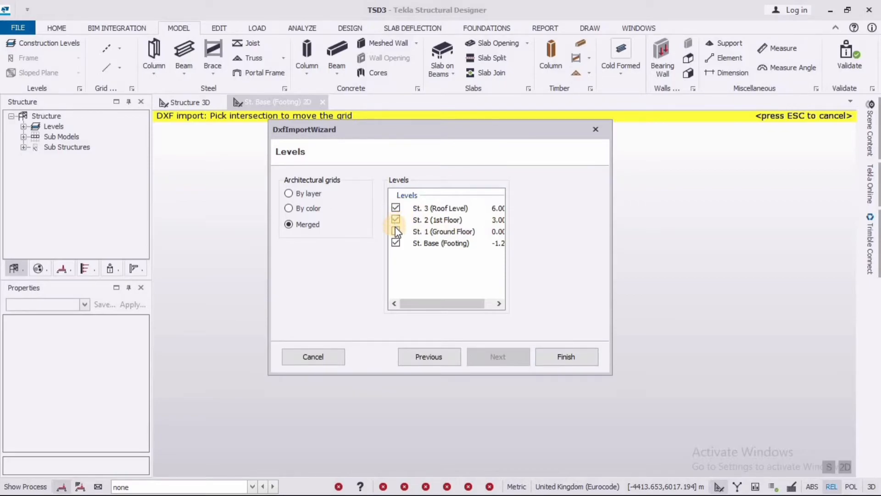
{"action": "left_click", "coordinate": [395, 230]}
{"action": "left_click", "coordinate": [561, 354]}
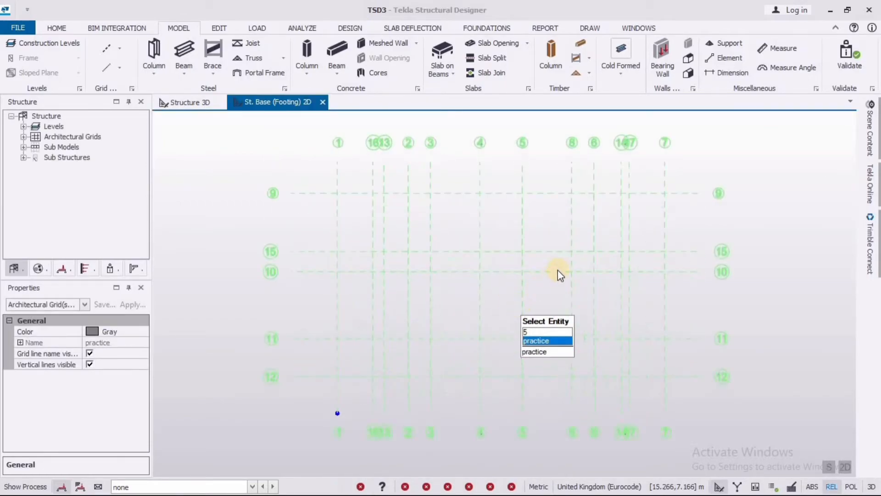
{"action": "scroll", "coordinate": [570, 249], "scroll_direction": "up", "scroll_amount": 1}
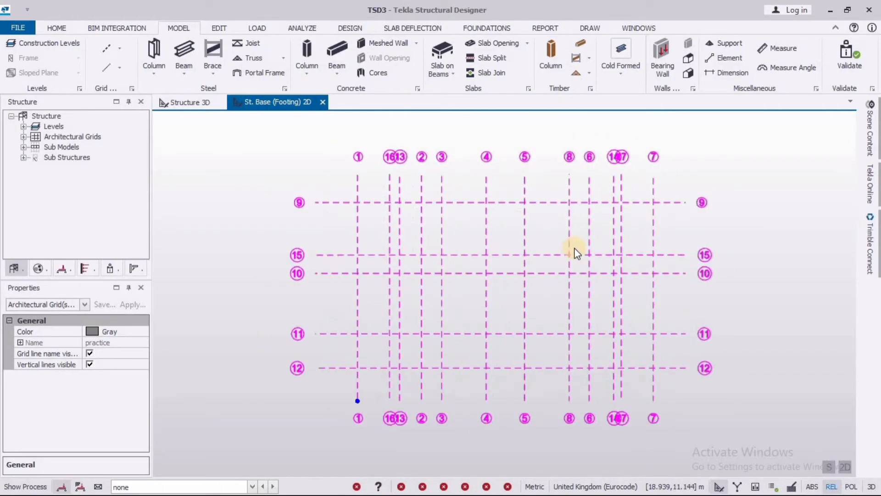
{"action": "scroll", "coordinate": [466, 205], "scroll_direction": "down", "scroll_amount": 1}
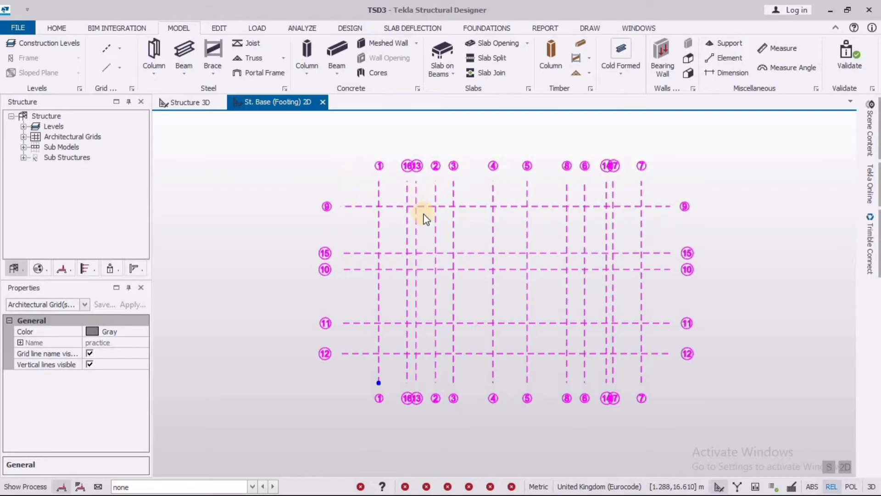
{"action": "scroll", "coordinate": [422, 199], "scroll_direction": "up", "scroll_amount": 1}
{"action": "scroll", "coordinate": [431, 207], "scroll_direction": "up", "scroll_amount": 1}
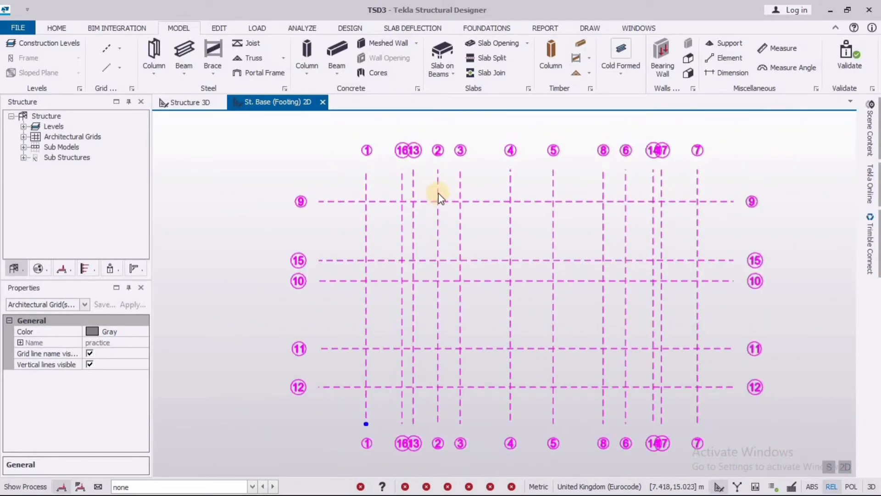
Step: Start another DXF import into the St. Base (Footing) plan using practice.dxf from the Desktop
{"action": "scroll", "coordinate": [440, 190], "scroll_direction": "down", "scroll_amount": 2}
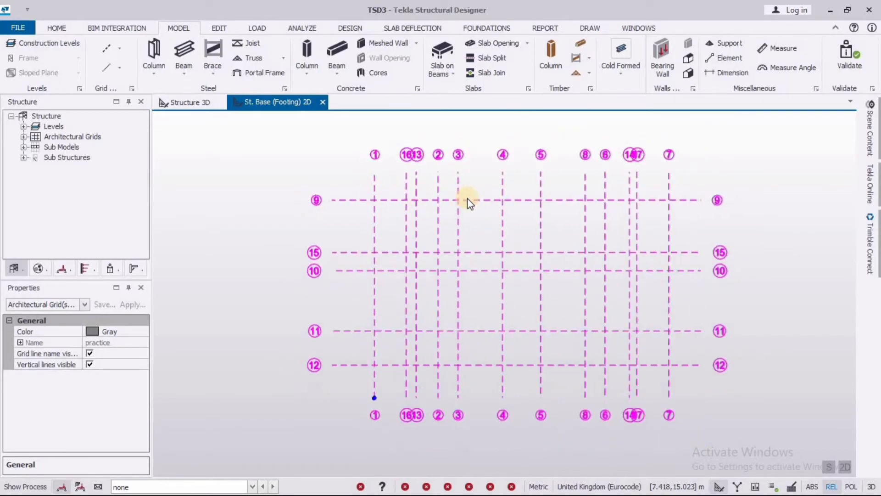
{"action": "left_click", "coordinate": [117, 51]}
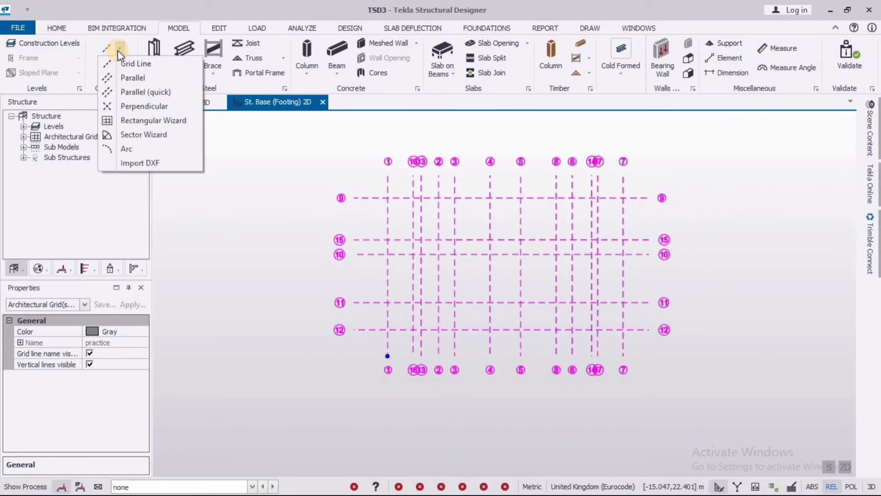
{"action": "left_click", "coordinate": [163, 164]}
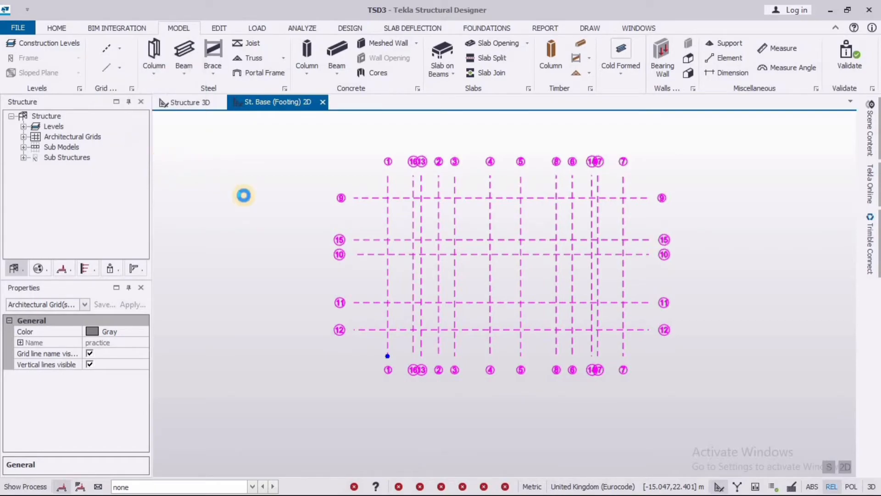
{"action": "scroll", "coordinate": [220, 202], "scroll_direction": "down", "scroll_amount": 3}
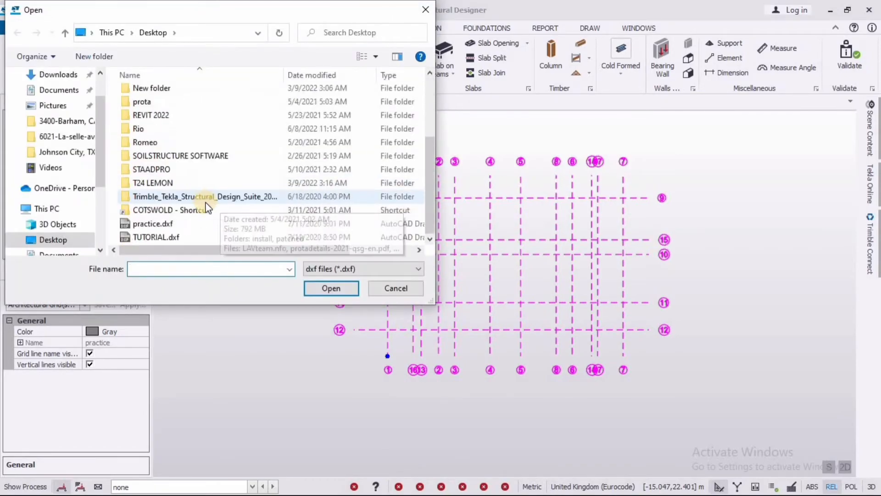
{"action": "left_click", "coordinate": [174, 224]}
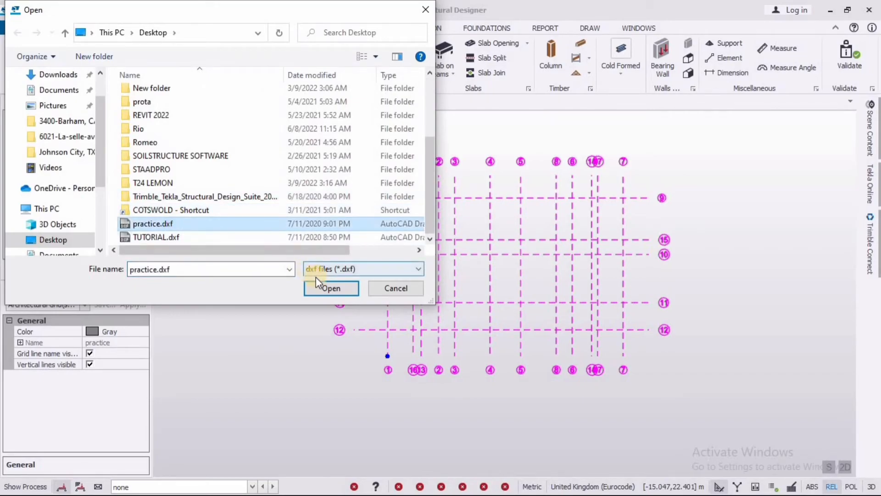
{"action": "left_click", "coordinate": [331, 288]}
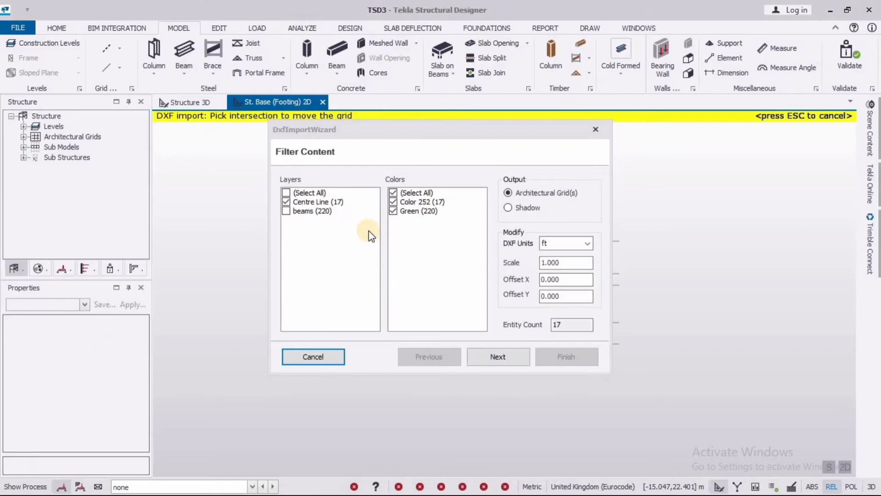
Step: Import only the beams layer instead of Centre Line, output as a Shadow with DXF units in mm
{"action": "left_click", "coordinate": [285, 202]}
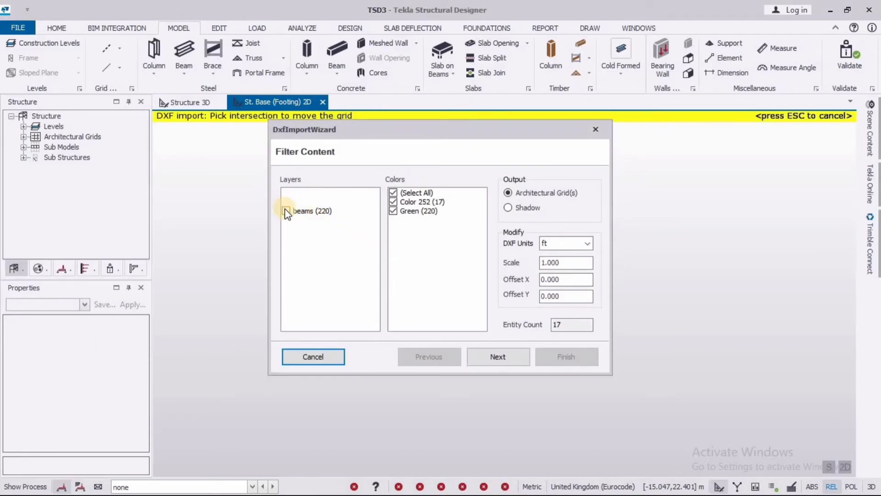
{"action": "left_click", "coordinate": [287, 211]}
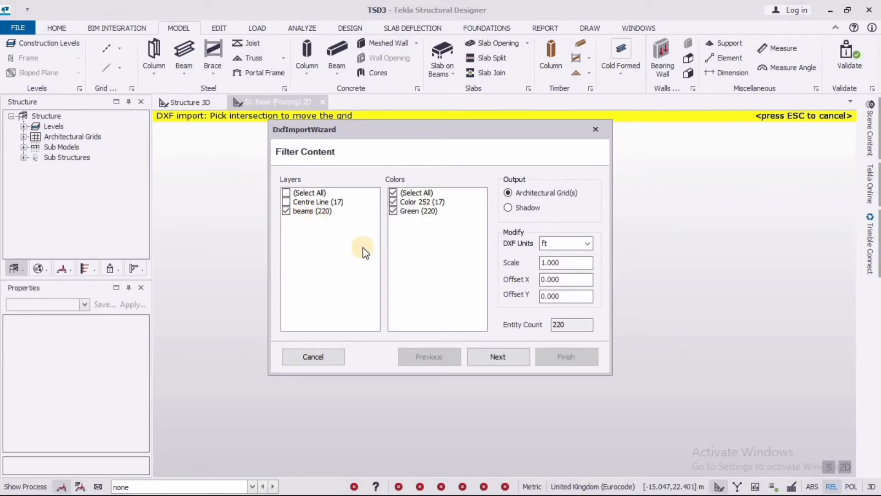
{"action": "left_click", "coordinate": [508, 207]}
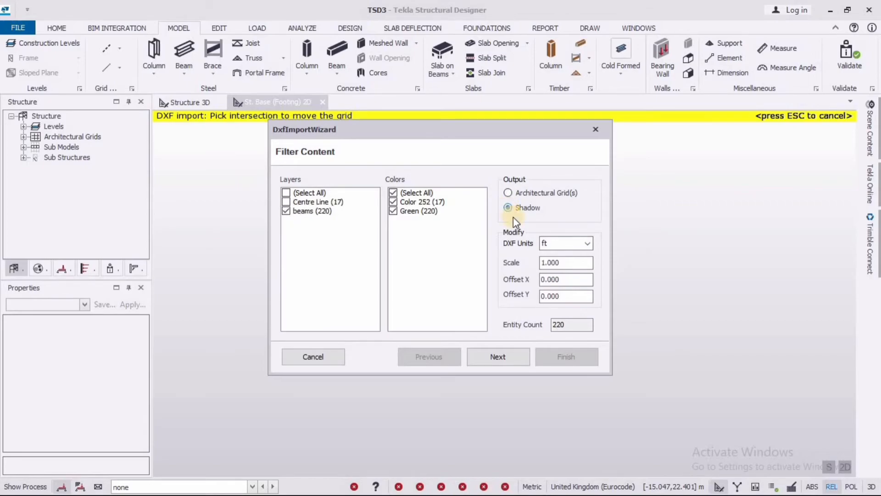
{"action": "left_click", "coordinate": [588, 244]}
{"action": "left_click", "coordinate": [559, 256]}
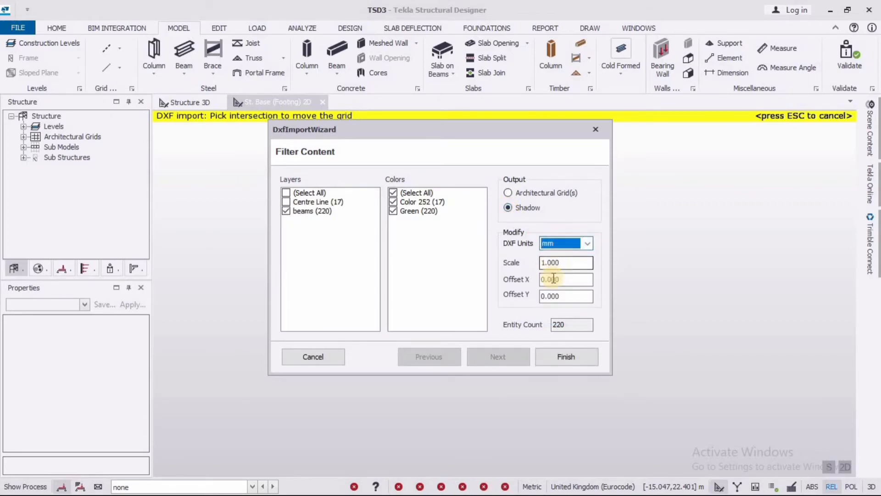
{"action": "left_click", "coordinate": [564, 358]}
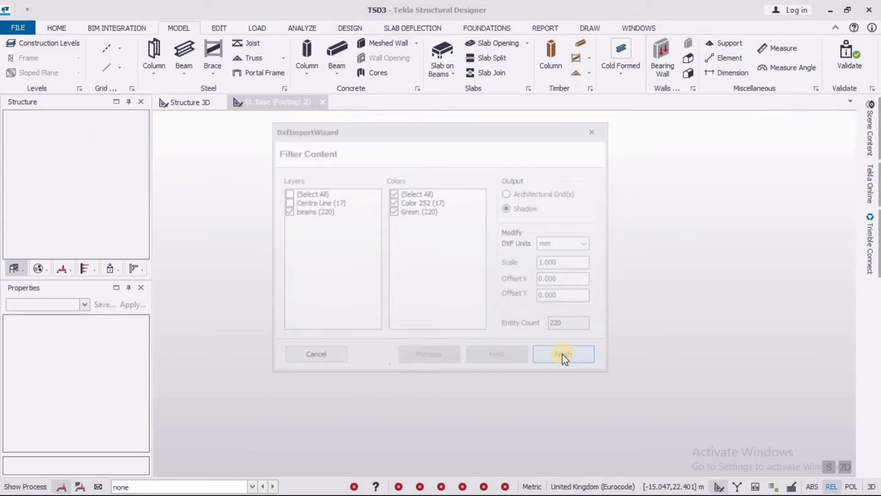
Step: Examine how the beam layout shadow lines up with the architectural grid lines in the footing plan
{"action": "scroll", "coordinate": [382, 367], "scroll_direction": "up", "scroll_amount": 10}
{"action": "scroll", "coordinate": [416, 266], "scroll_direction": "up", "scroll_amount": 8}
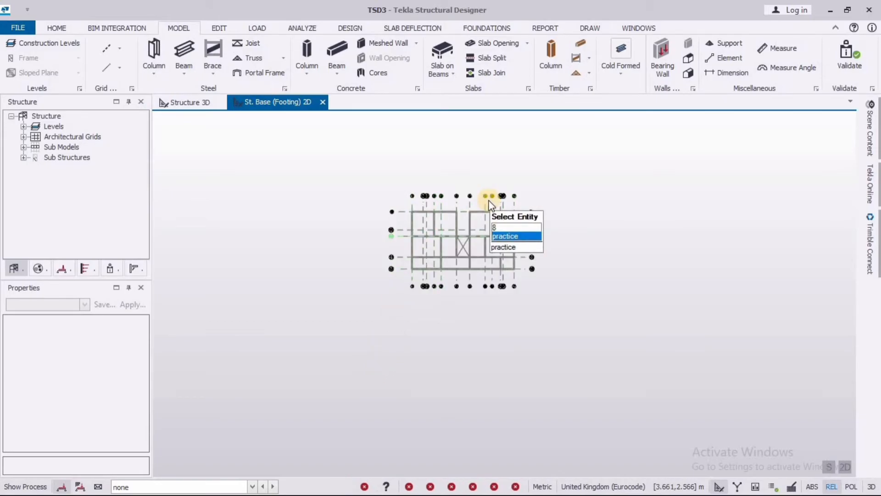
{"action": "scroll", "coordinate": [477, 230], "scroll_direction": "down", "scroll_amount": 3}
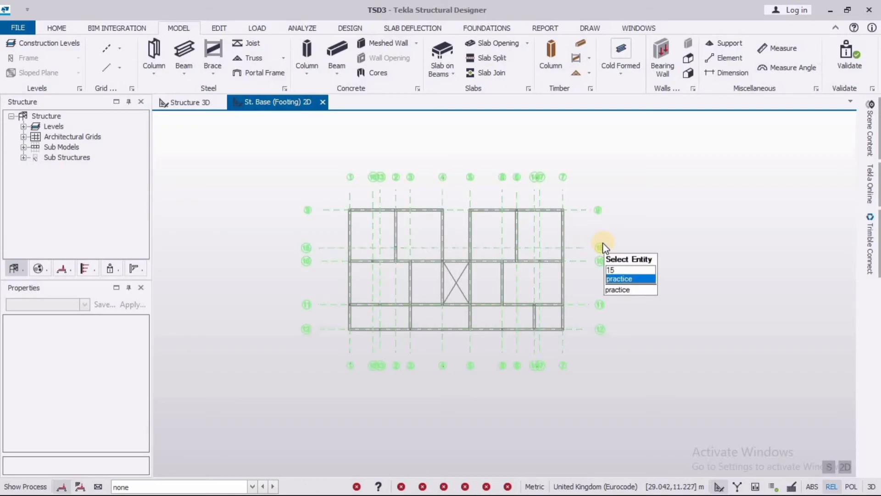
{"action": "scroll", "coordinate": [638, 233], "scroll_direction": "up", "scroll_amount": 2}
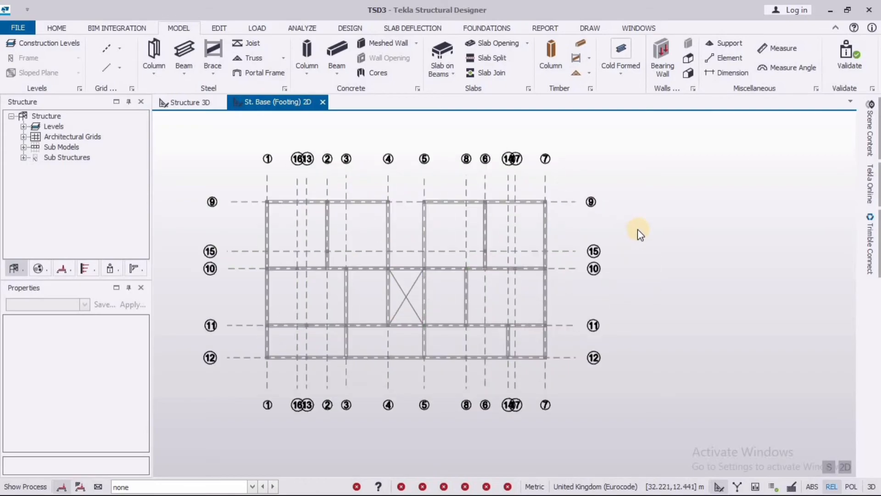
{"action": "scroll", "coordinate": [345, 318], "scroll_direction": "up", "scroll_amount": 2}
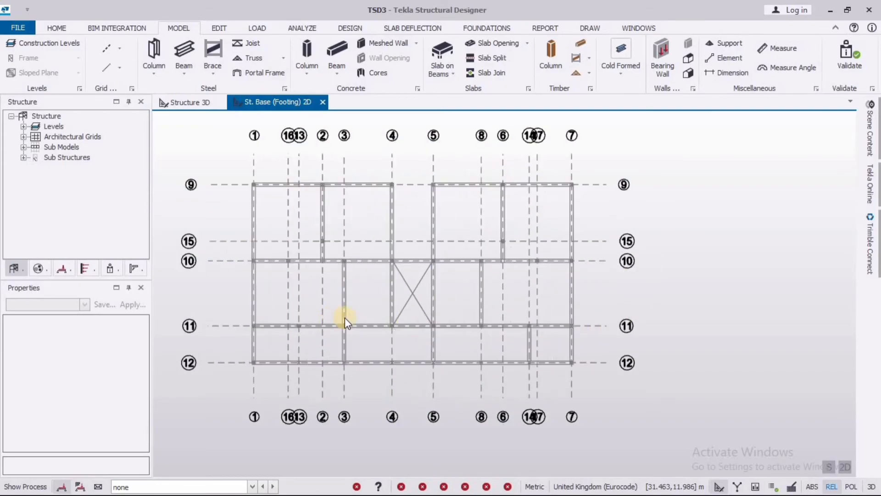
{"action": "scroll", "coordinate": [526, 297], "scroll_direction": "down", "scroll_amount": 2}
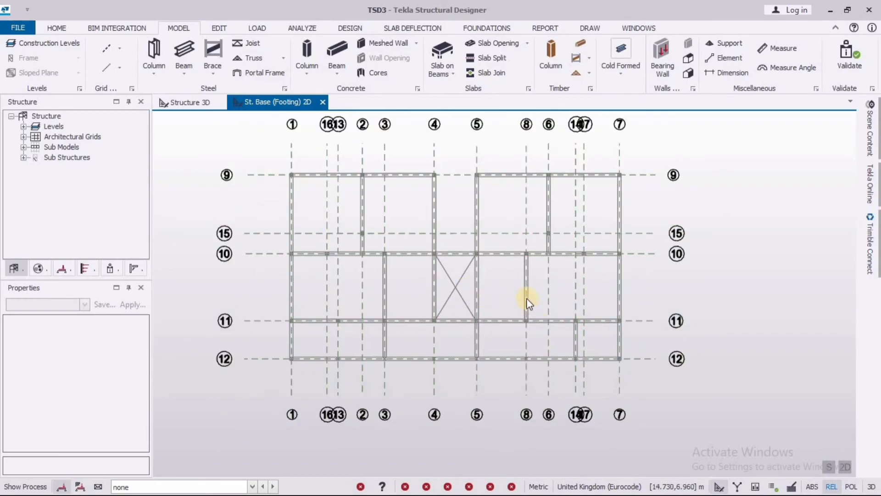
{"action": "scroll", "coordinate": [439, 231], "scroll_direction": "up", "scroll_amount": 2}
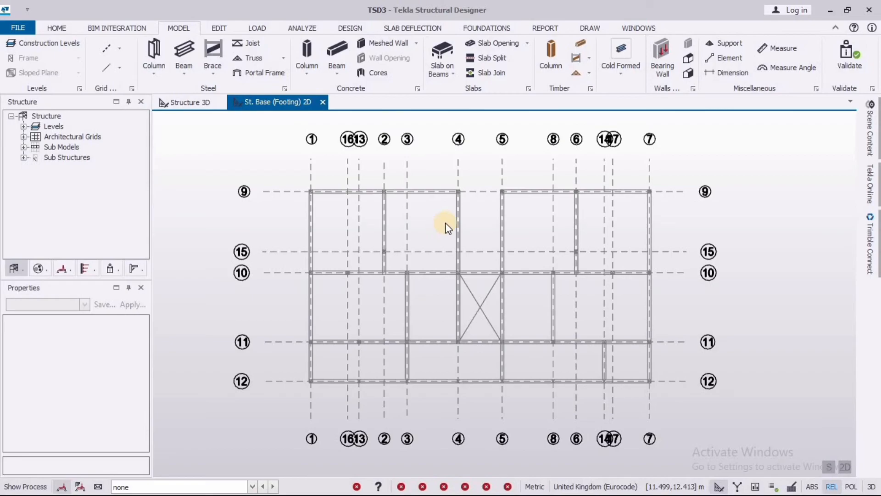
{"action": "scroll", "coordinate": [404, 191], "scroll_direction": "down", "scroll_amount": 2}
{"action": "scroll", "coordinate": [418, 181], "scroll_direction": "down", "scroll_amount": 2}
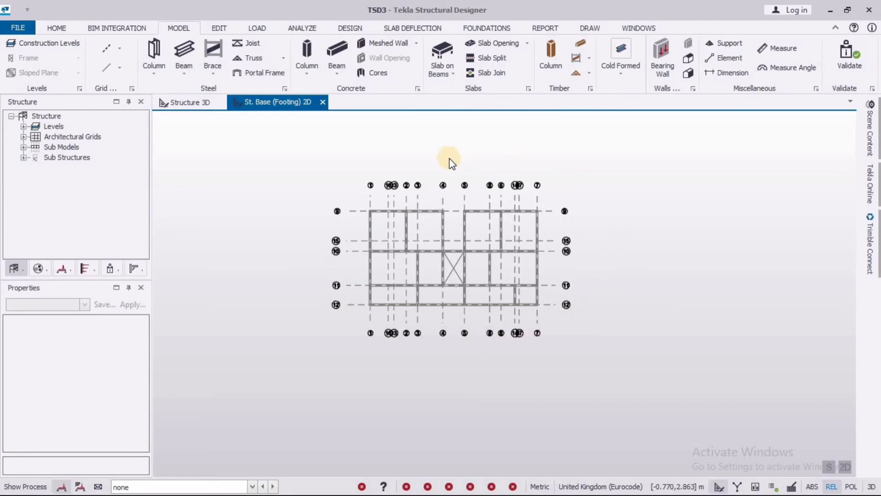
{"action": "mouse_move", "coordinate": [508, 250]}
{"action": "scroll", "coordinate": [459, 229], "scroll_direction": "up", "scroll_amount": 3}
{"action": "mouse_move", "coordinate": [448, 194]}
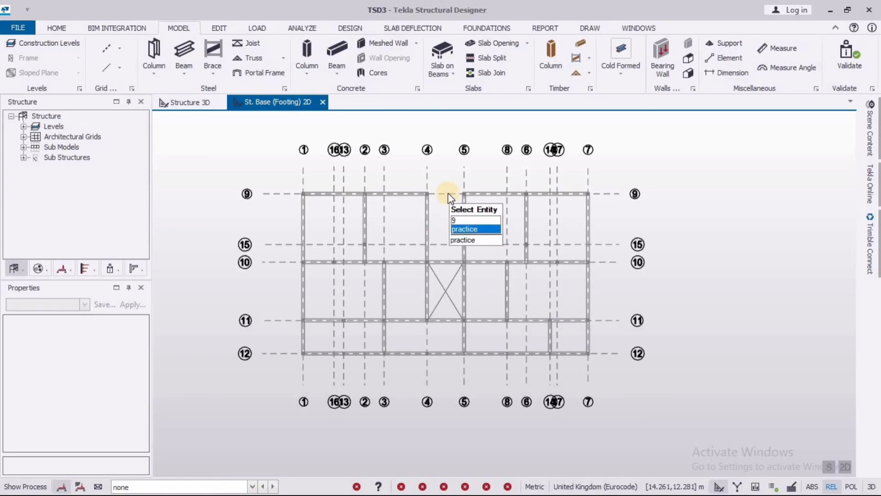
{"action": "scroll", "coordinate": [459, 202], "scroll_direction": "up", "scroll_amount": 2}
{"action": "scroll", "coordinate": [481, 214], "scroll_direction": "down", "scroll_amount": 3}
{"action": "scroll", "coordinate": [486, 213], "scroll_direction": "down", "scroll_amount": 2}
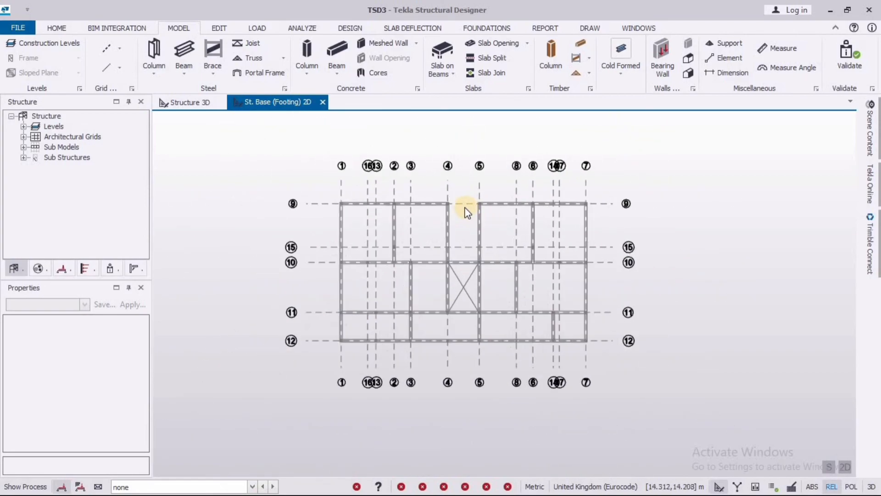
{"action": "scroll", "coordinate": [459, 203], "scroll_direction": "up", "scroll_amount": 2}
{"action": "scroll", "coordinate": [500, 220], "scroll_direction": "down", "scroll_amount": 1}
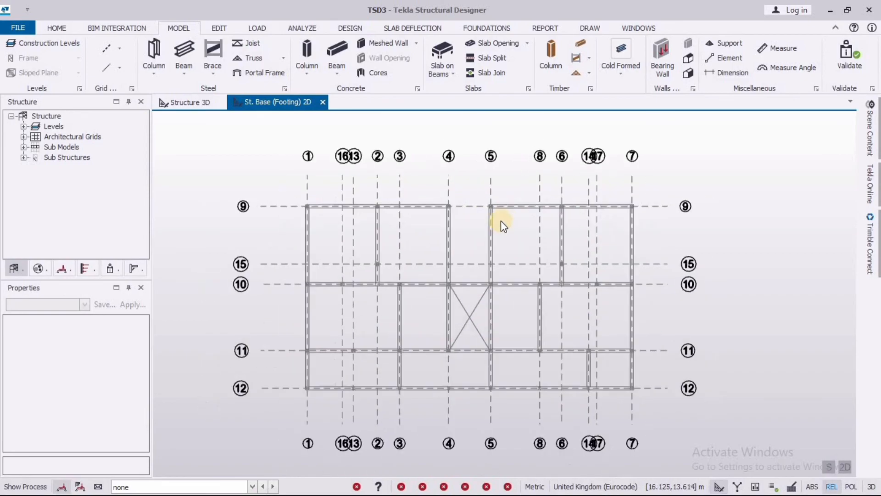
{"action": "scroll", "coordinate": [502, 221], "scroll_direction": "down", "scroll_amount": 1}
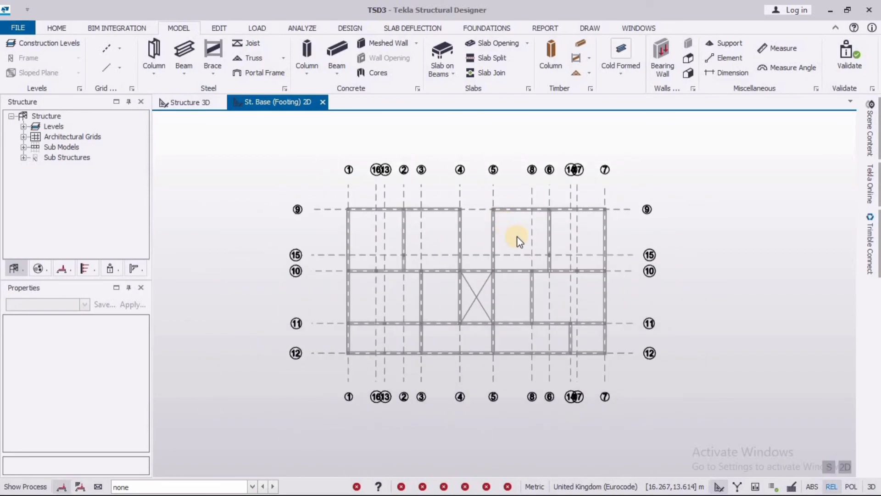
{"action": "scroll", "coordinate": [537, 265], "scroll_direction": "down", "scroll_amount": 1}
{"action": "mouse_move", "coordinate": [541, 271]}
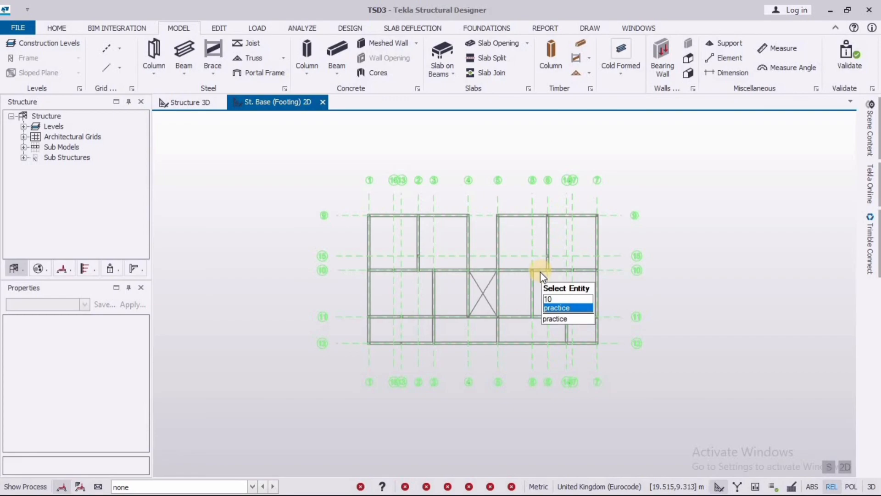